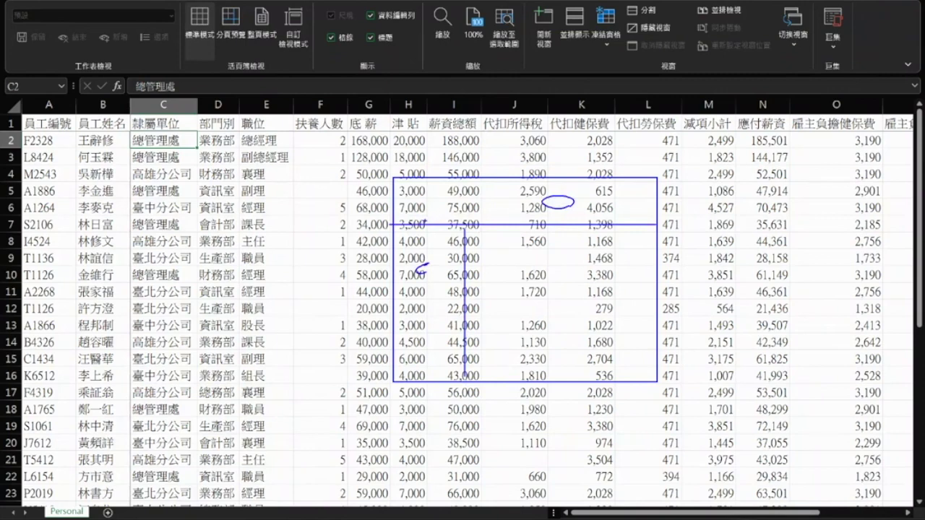
{"action": "left_click_drag", "start_coordinate": [180, 108], "coordinate": [187, 145]}
{"action": "mouse_move", "coordinate": [409, 244]}
{"action": "left_mouse_down"}
{"action": "mouse_move", "coordinate": [402, 258]}
{"action": "mouse_move", "coordinate": [423, 249]}
{"action": "left_mouse_up"}
{"action": "mouse_move", "coordinate": [406, 266]}
{"action": "left_mouse_down"}
{"action": "mouse_move", "coordinate": [405, 274]}
{"action": "mouse_move", "coordinate": [426, 275]}
{"action": "mouse_move", "coordinate": [402, 337]}
{"action": "left_mouse_up"}
{"action": "mouse_move", "coordinate": [425, 296]}
{"action": "left_mouse_down"}
{"action": "mouse_move", "coordinate": [413, 324]}
{"action": "mouse_move", "coordinate": [448, 312]}
{"action": "left_mouse_up"}
{"action": "mouse_move", "coordinate": [596, 181]}
{"action": "left_mouse_down"}
{"action": "mouse_move", "coordinate": [608, 206]}
{"action": "mouse_move", "coordinate": [625, 189]}
{"action": "mouse_move", "coordinate": [611, 221]}
{"action": "mouse_move", "coordinate": [661, 185]}
{"action": "mouse_move", "coordinate": [653, 238]}
{"action": "left_mouse_up"}
{"action": "left_click_drag", "start_coordinate": [639, 184], "coordinate": [664, 185]}
{"action": "left_click_drag", "start_coordinate": [645, 201], "coordinate": [660, 198]}
{"action": "mouse_move", "coordinate": [552, 296]}
{"action": "left_mouse_down"}
{"action": "mouse_move", "coordinate": [595, 286]}
{"action": "mouse_move", "coordinate": [556, 318]}
{"action": "left_mouse_up"}
{"action": "left_click_drag", "start_coordinate": [586, 279], "coordinate": [558, 347]}
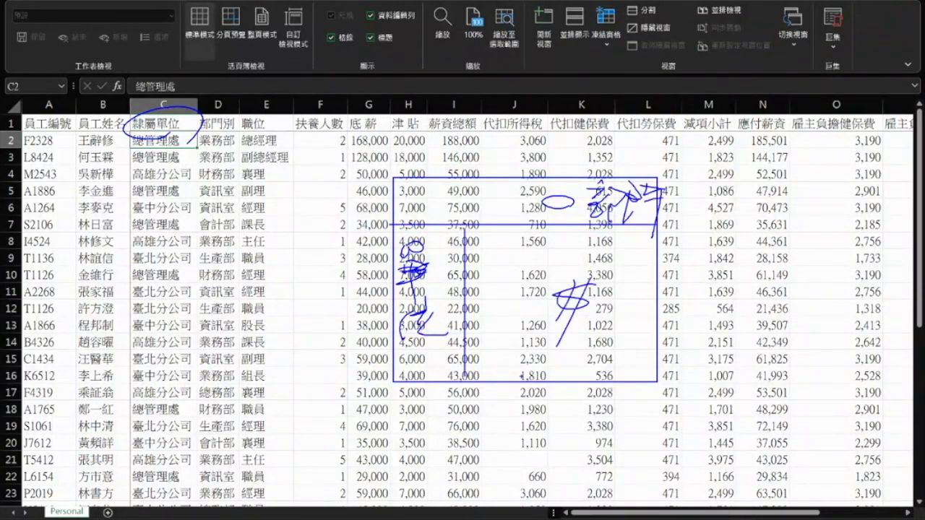
{"action": "key", "text": "Escape"}
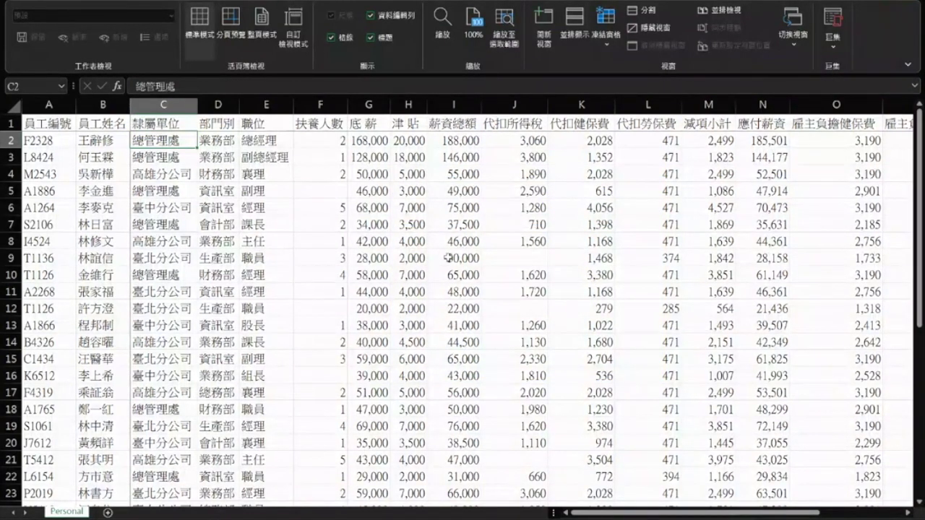
{"action": "left_click", "coordinate": [408, 242]}
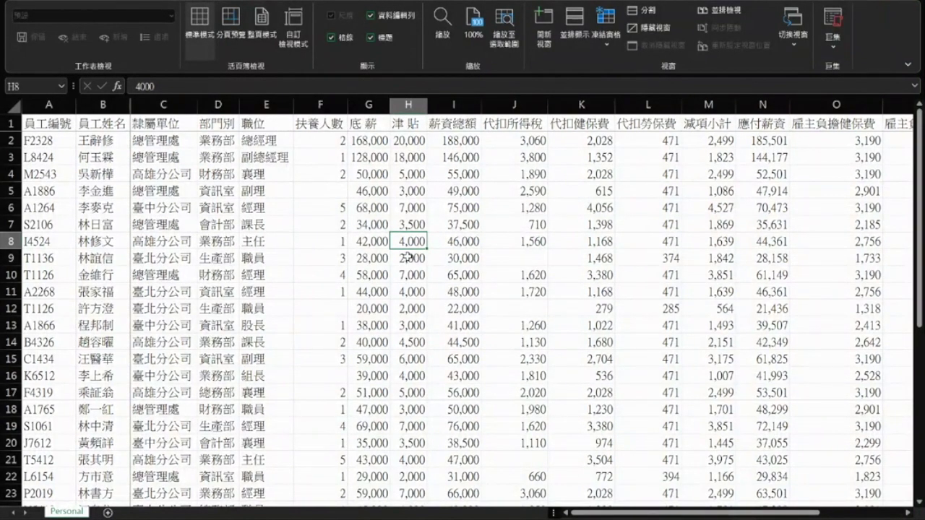
{"action": "left_click", "coordinate": [82, 2]}
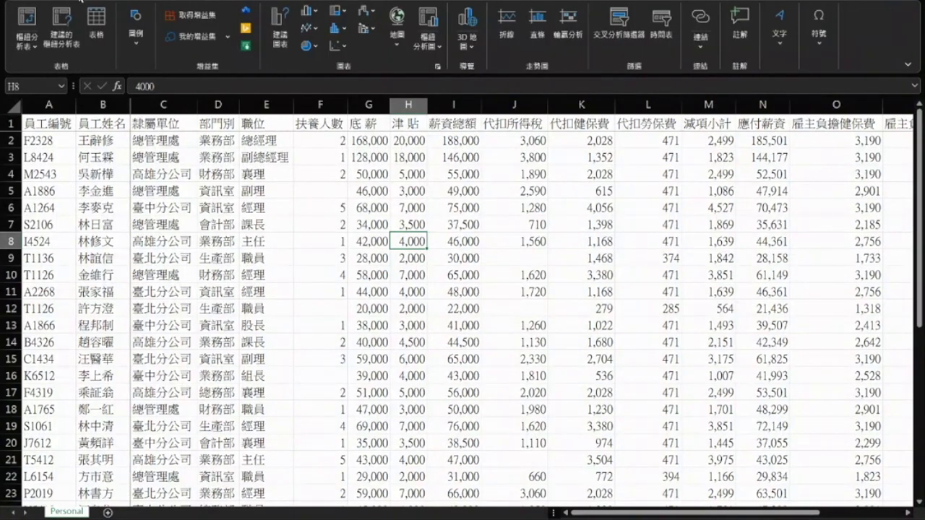
{"action": "left_click", "coordinate": [33, 46]}
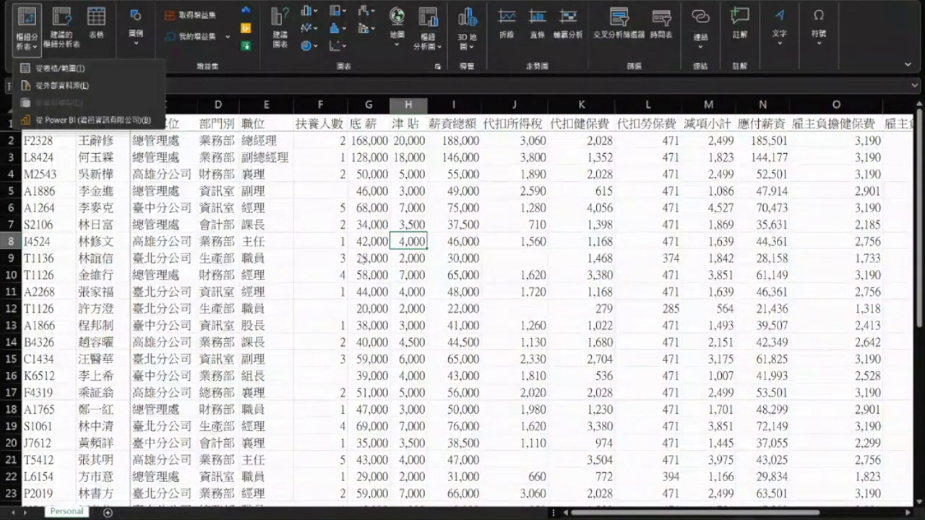
{"action": "left_click", "coordinate": [400, 244]}
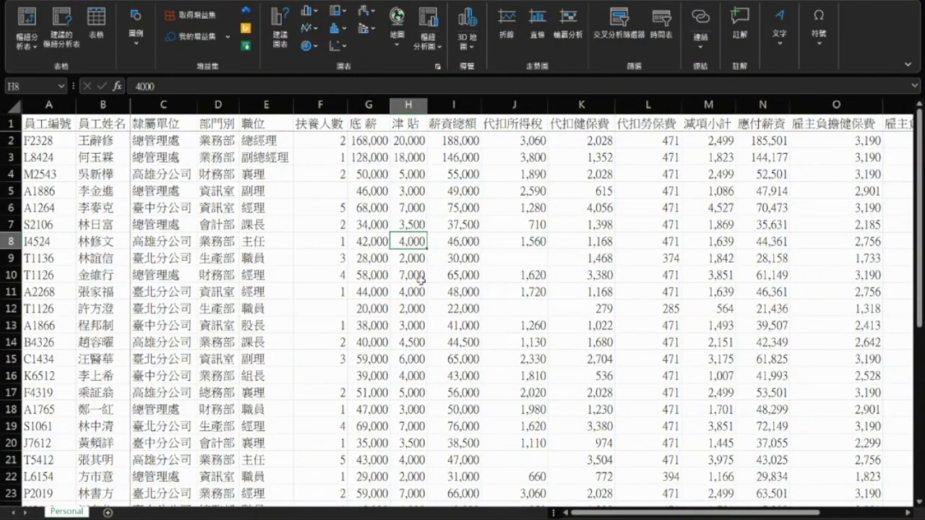
Select the entire data range of the Personal sheet to check how far the table extends.
{"action": "scroll", "coordinate": [762, 494], "scroll_direction": "down", "scroll_amount": 4}
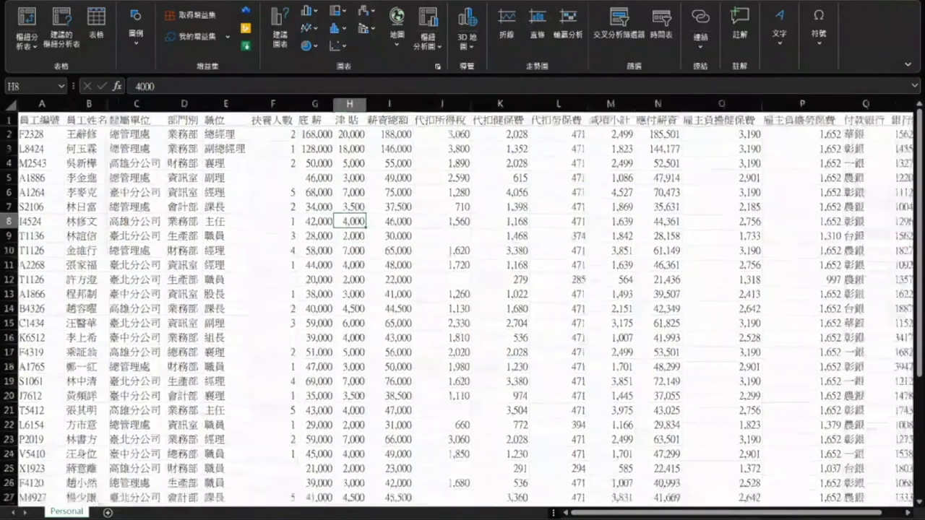
{"action": "scroll", "coordinate": [694, 488], "scroll_direction": "down", "scroll_amount": 3}
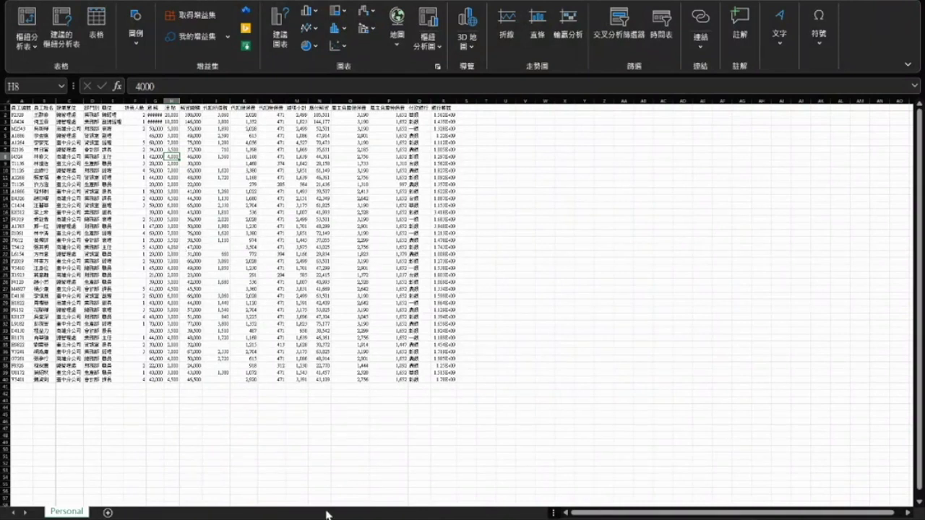
{"action": "left_click", "coordinate": [158, 241]}
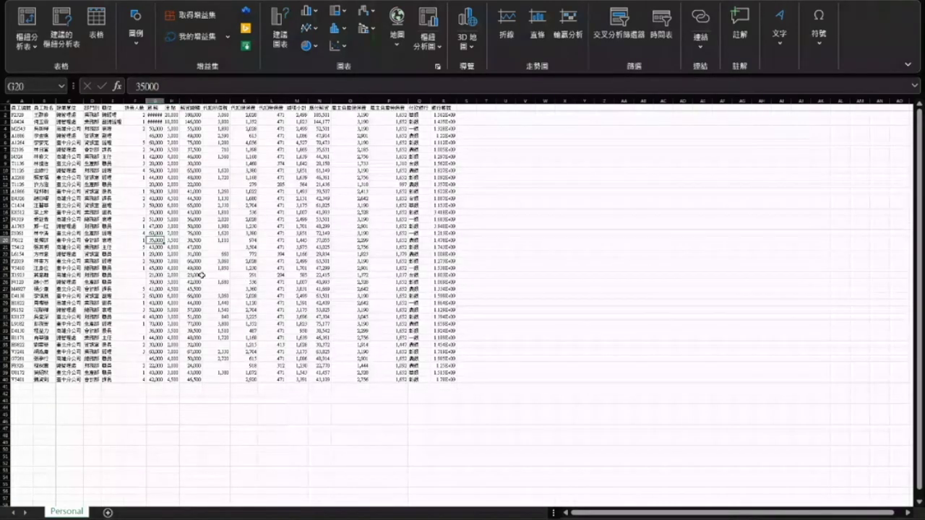
{"action": "key", "text": "ctrl+a"}
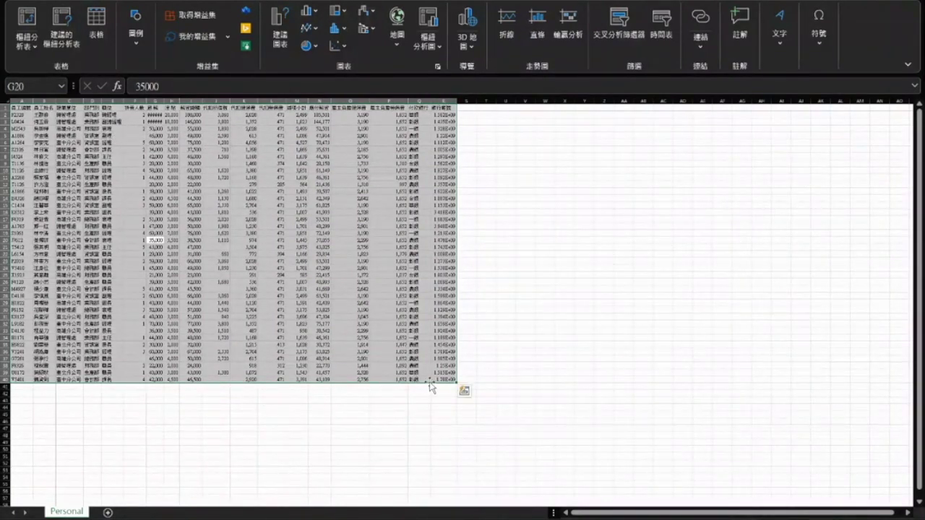
{"action": "left_click", "coordinate": [297, 309]}
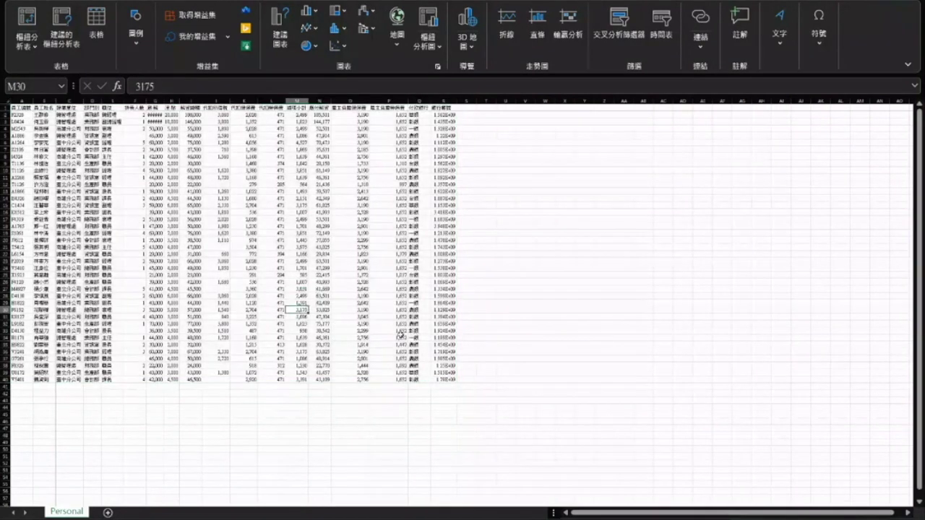
Start a PivotTable from a table or range, using Personal!$A$1:$R$40 as the source.
{"action": "left_click", "coordinate": [156, 226]}
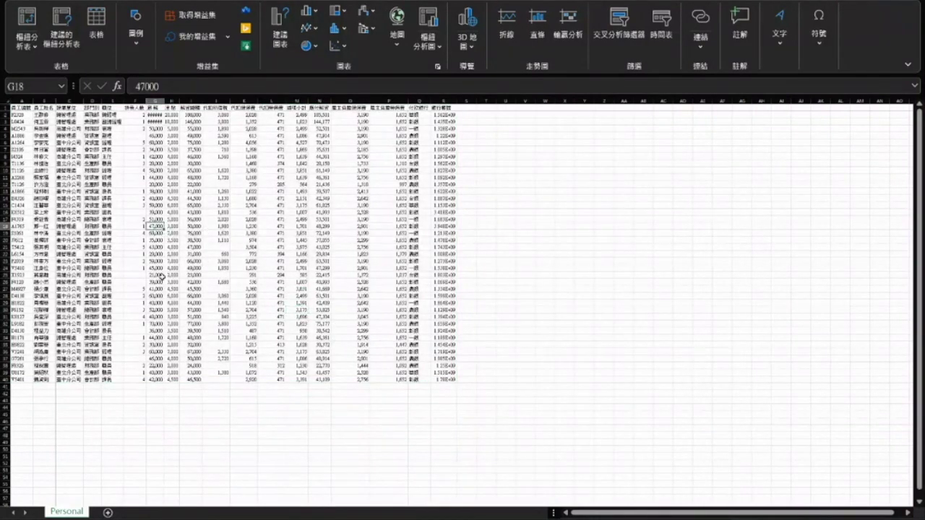
{"action": "left_click", "coordinate": [30, 46]}
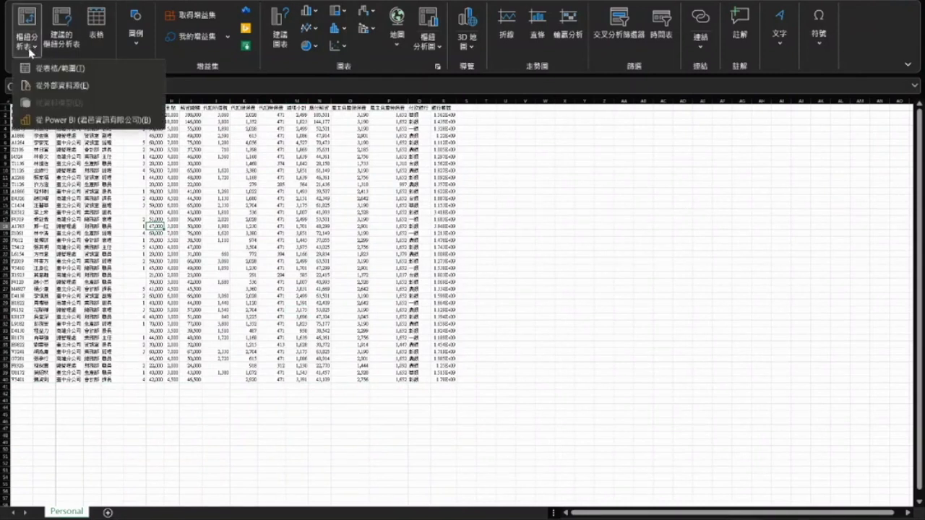
{"action": "left_click", "coordinate": [93, 72]}
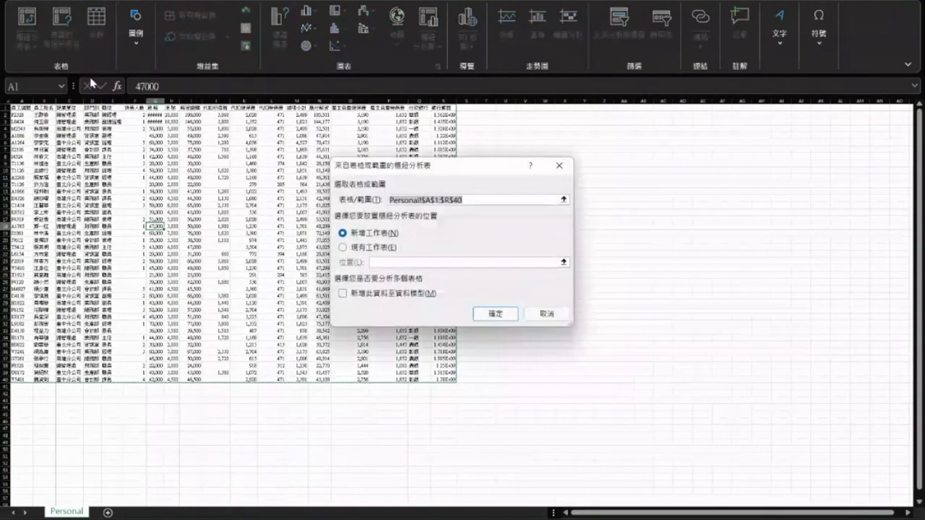
{"action": "left_click_drag", "start_coordinate": [456, 171], "coordinate": [614, 130]}
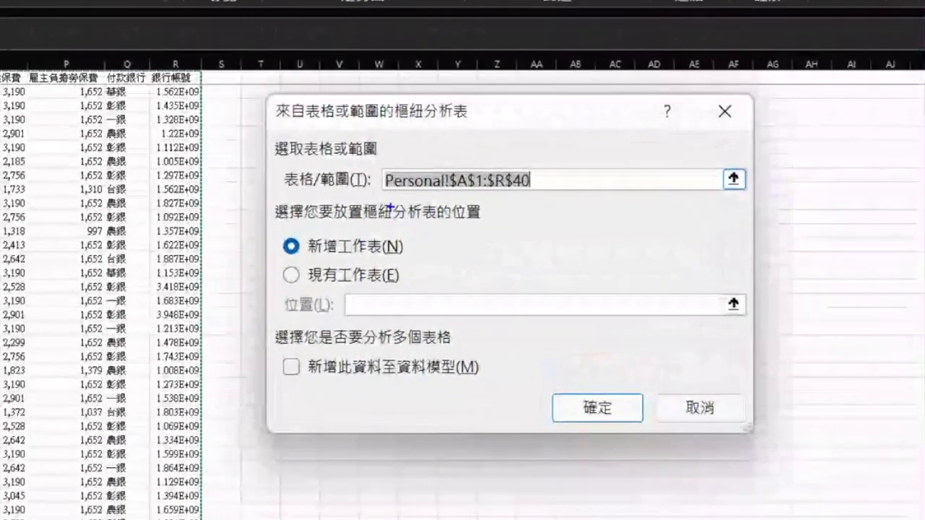
{"action": "left_click_drag", "start_coordinate": [380, 191], "coordinate": [445, 190]}
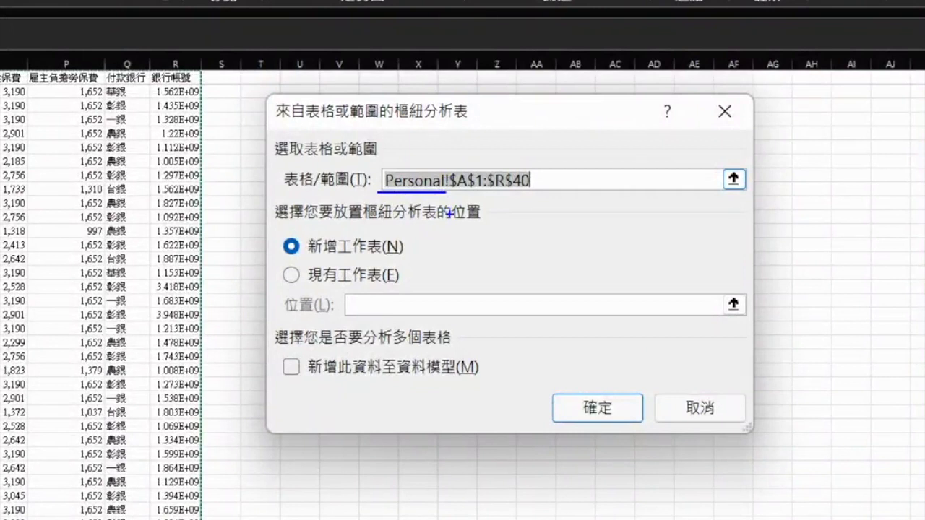
{"action": "mouse_move", "coordinate": [433, 269]}
{"action": "left_mouse_down"}
{"action": "mouse_move", "coordinate": [450, 307]}
{"action": "mouse_move", "coordinate": [474, 303]}
{"action": "left_mouse_up"}
{"action": "left_click_drag", "start_coordinate": [485, 264], "coordinate": [482, 307]}
{"action": "mouse_move", "coordinate": [524, 264]}
{"action": "left_mouse_down"}
{"action": "mouse_move", "coordinate": [505, 269]}
{"action": "mouse_move", "coordinate": [521, 309]}
{"action": "left_mouse_up"}
{"action": "mouse_move", "coordinate": [536, 271]}
{"action": "left_mouse_down"}
{"action": "mouse_move", "coordinate": [559, 268]}
{"action": "mouse_move", "coordinate": [542, 306]}
{"action": "mouse_move", "coordinate": [596, 274]}
{"action": "mouse_move", "coordinate": [628, 296]}
{"action": "mouse_move", "coordinate": [621, 321]}
{"action": "mouse_move", "coordinate": [634, 331]}
{"action": "left_mouse_up"}
{"action": "left_click_drag", "start_coordinate": [685, 265], "coordinate": [672, 288]}
{"action": "mouse_move", "coordinate": [677, 278]}
{"action": "left_mouse_down"}
{"action": "mouse_move", "coordinate": [675, 329]}
{"action": "mouse_move", "coordinate": [693, 325]}
{"action": "left_mouse_up"}
{"action": "mouse_move", "coordinate": [711, 275]}
{"action": "left_mouse_down"}
{"action": "mouse_move", "coordinate": [738, 287]}
{"action": "mouse_move", "coordinate": [734, 326]}
{"action": "left_mouse_up"}
{"action": "left_click_drag", "start_coordinate": [764, 284], "coordinate": [783, 310]}
{"action": "mouse_move", "coordinate": [747, 288]}
{"action": "left_mouse_down"}
{"action": "mouse_move", "coordinate": [748, 329]}
{"action": "mouse_move", "coordinate": [785, 322]}
{"action": "left_mouse_up"}
{"action": "left_click_drag", "start_coordinate": [796, 287], "coordinate": [831, 283]}
{"action": "mouse_move", "coordinate": [806, 283]}
{"action": "left_mouse_down"}
{"action": "mouse_move", "coordinate": [805, 325]}
{"action": "mouse_move", "coordinate": [823, 299]}
{"action": "left_mouse_up"}
{"action": "mouse_move", "coordinate": [826, 289]}
{"action": "left_mouse_down"}
{"action": "mouse_move", "coordinate": [857, 296]}
{"action": "mouse_move", "coordinate": [851, 335]}
{"action": "left_mouse_up"}
{"action": "left_click_drag", "start_coordinate": [839, 340], "coordinate": [887, 346]}
{"action": "left_click_drag", "start_coordinate": [471, 198], "coordinate": [493, 194]}
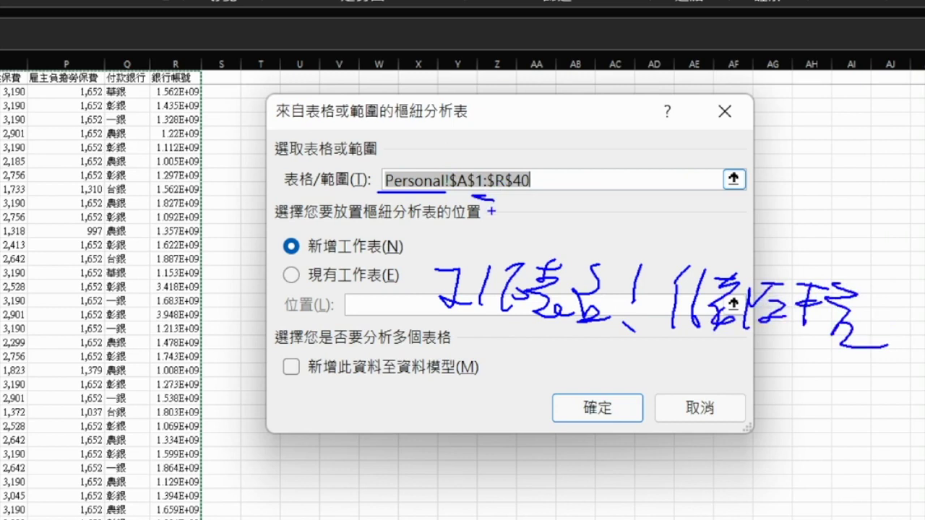
{"action": "left_click_drag", "start_coordinate": [365, 206], "coordinate": [614, 215]}
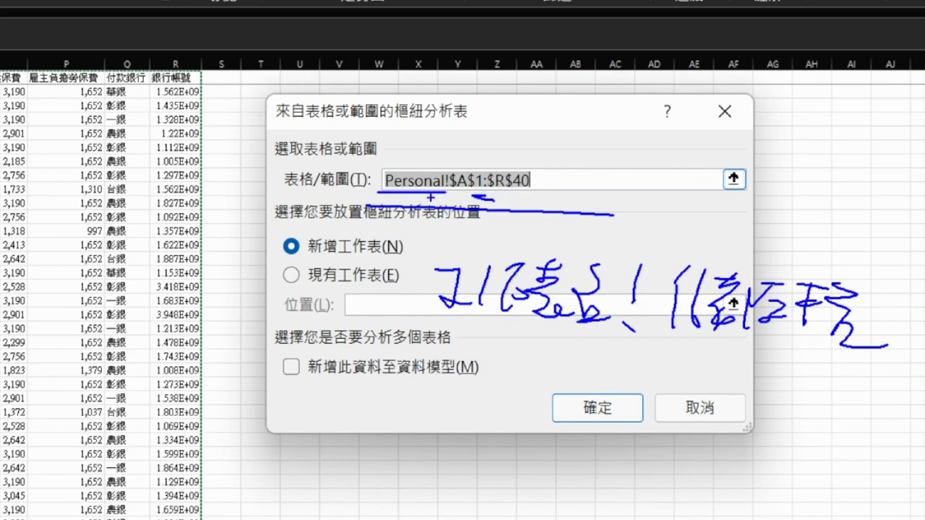
{"action": "left_click_drag", "start_coordinate": [477, 333], "coordinate": [527, 329]}
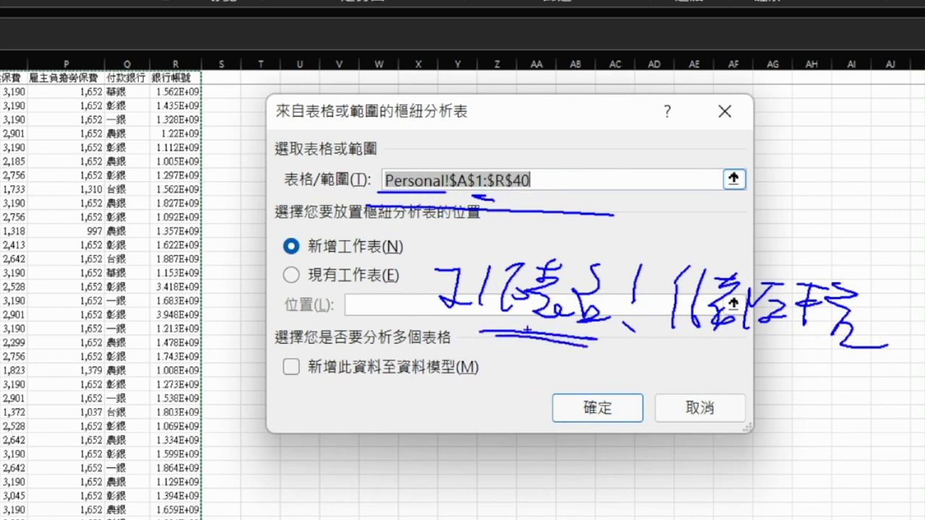
{"action": "key", "text": "Escape"}
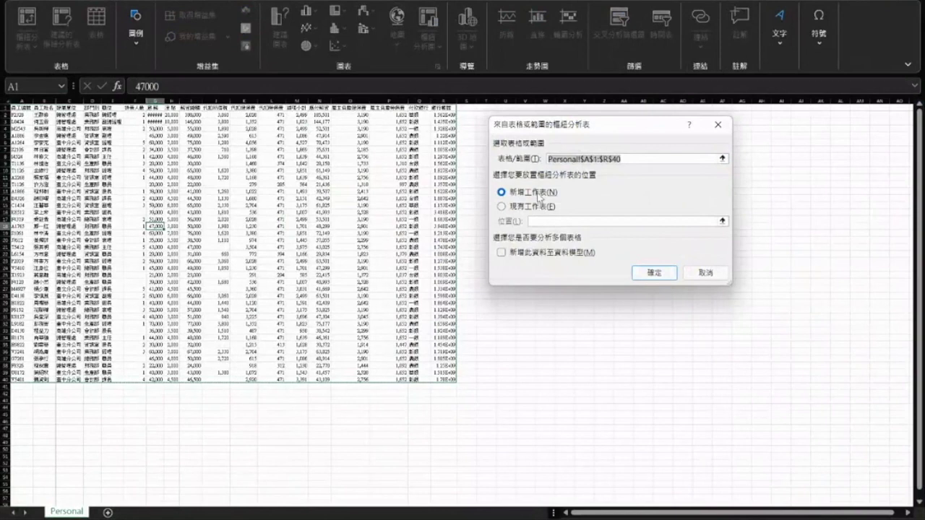
Create the PivotTable on a new worksheet.
{"action": "left_click", "coordinate": [654, 273]}
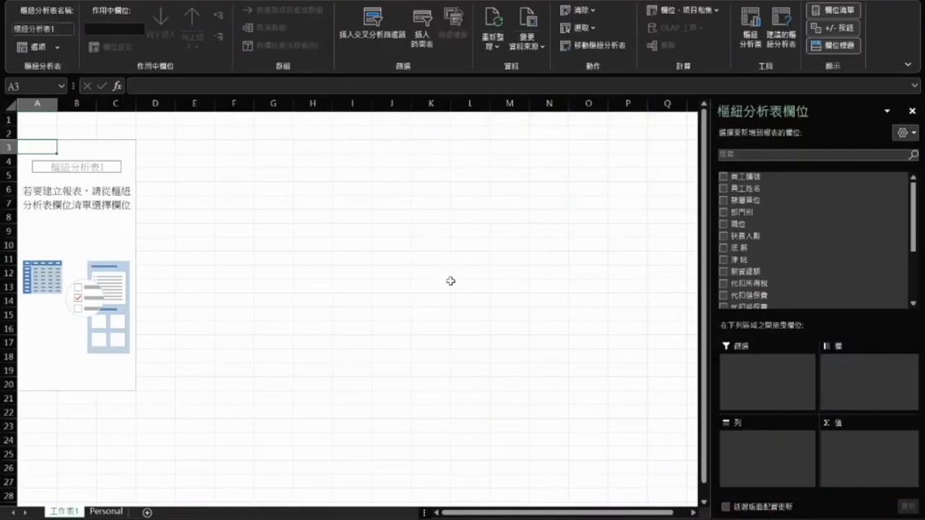
{"action": "left_click_drag", "start_coordinate": [330, 198], "coordinate": [576, 398]}
{"action": "left_click_drag", "start_coordinate": [336, 253], "coordinate": [564, 253]}
{"action": "left_click_drag", "start_coordinate": [399, 264], "coordinate": [399, 379]}
{"action": "mouse_move", "coordinate": [366, 322]}
{"action": "left_mouse_down"}
{"action": "mouse_move", "coordinate": [366, 337]}
{"action": "mouse_move", "coordinate": [351, 323]}
{"action": "left_mouse_up"}
{"action": "left_click_drag", "start_coordinate": [482, 224], "coordinate": [478, 238]}
{"action": "left_click_drag", "start_coordinate": [498, 322], "coordinate": [473, 344]}
{"action": "left_click_drag", "start_coordinate": [492, 313], "coordinate": [481, 359]}
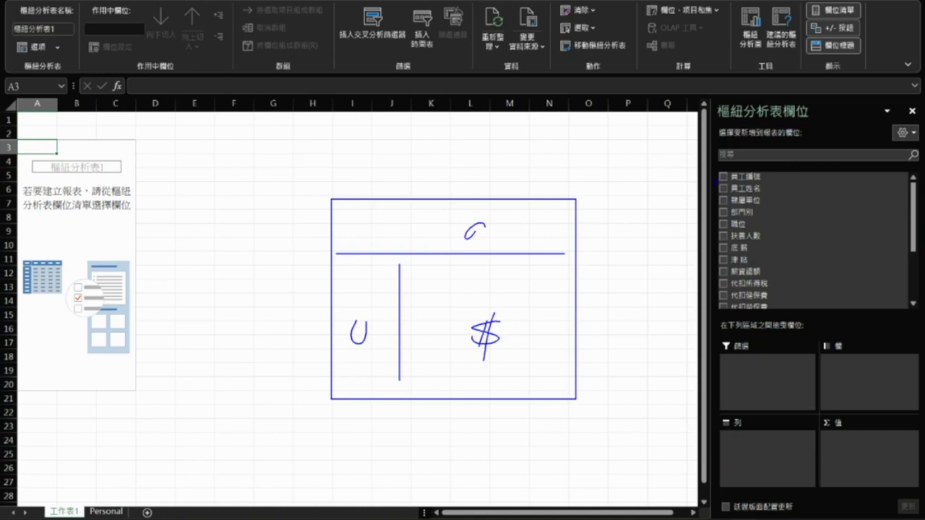
{"action": "mouse_move", "coordinate": [723, 176]}
{"action": "left_mouse_down"}
{"action": "mouse_move", "coordinate": [703, 216]}
{"action": "mouse_move", "coordinate": [751, 320]}
{"action": "mouse_move", "coordinate": [702, 482]}
{"action": "left_mouse_up"}
{"action": "mouse_move", "coordinate": [704, 416]}
{"action": "left_mouse_down"}
{"action": "mouse_move", "coordinate": [795, 416]}
{"action": "mouse_move", "coordinate": [890, 344]}
{"action": "mouse_move", "coordinate": [914, 473]}
{"action": "mouse_move", "coordinate": [715, 510]}
{"action": "left_mouse_up"}
{"action": "mouse_move", "coordinate": [702, 474]}
{"action": "left_mouse_down"}
{"action": "mouse_move", "coordinate": [650, 351]}
{"action": "mouse_move", "coordinate": [612, 342]}
{"action": "left_mouse_up"}
{"action": "left_click_drag", "start_coordinate": [623, 331], "coordinate": [624, 367]}
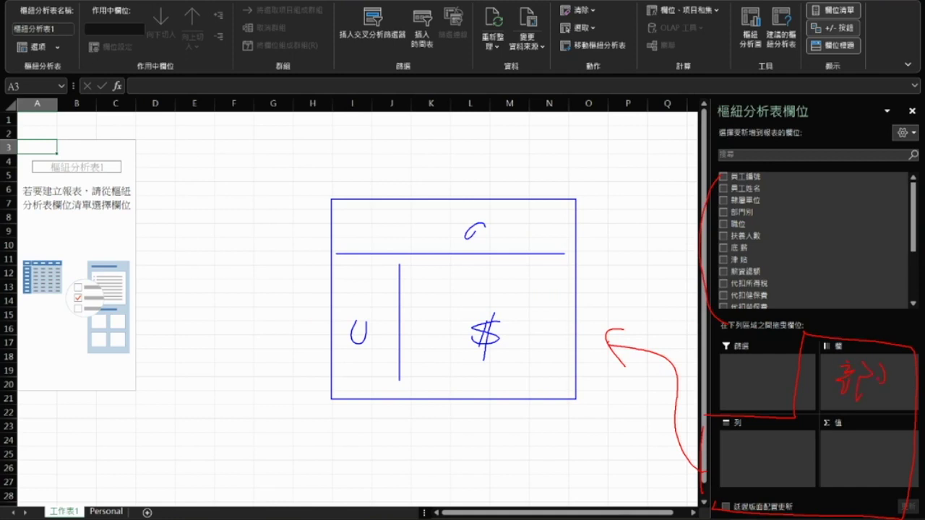
{"action": "left_click_drag", "start_coordinate": [892, 370], "coordinate": [905, 369]}
{"action": "left_click_drag", "start_coordinate": [899, 375], "coordinate": [893, 415]}
{"action": "left_click_drag", "start_coordinate": [764, 208], "coordinate": [858, 309]}
{"action": "mouse_move", "coordinate": [716, 204]}
{"action": "left_mouse_down"}
{"action": "mouse_move", "coordinate": [674, 249]}
{"action": "mouse_move", "coordinate": [736, 459]}
{"action": "left_mouse_up"}
{"action": "left_click_drag", "start_coordinate": [861, 466], "coordinate": [843, 464]}
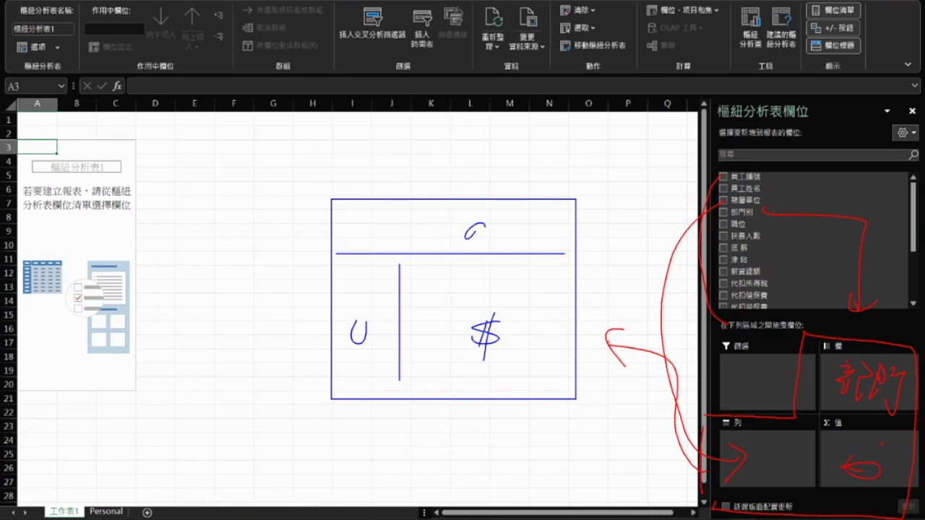
{"action": "key", "text": "Escape"}
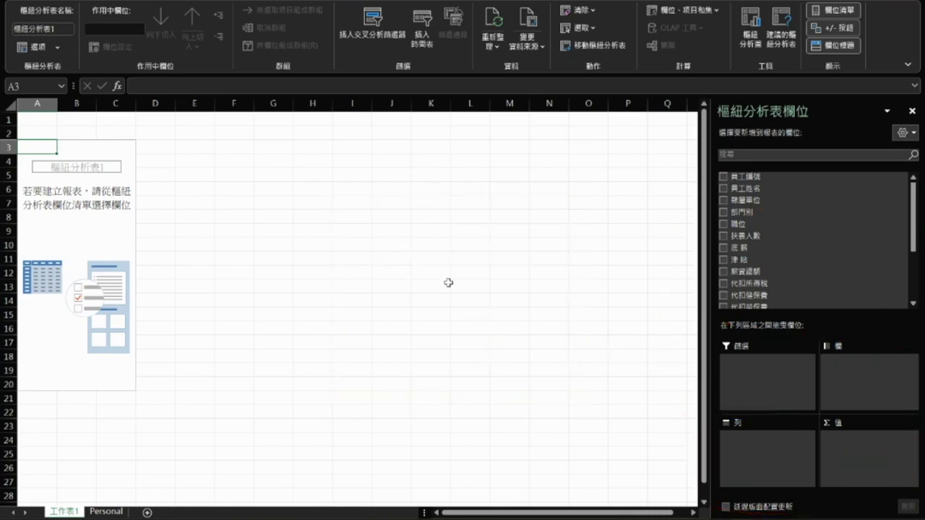
Build the PivotTable with 部門別 as columns, 隸屬單位 as rows and 薪資總額 as summed values.
{"action": "left_click_drag", "start_coordinate": [744, 211], "coordinate": [864, 397]}
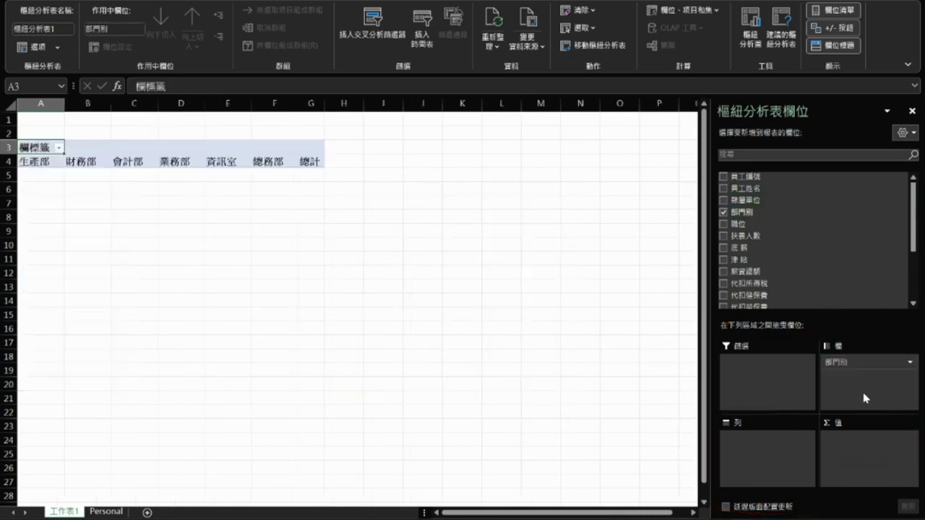
{"action": "left_click_drag", "start_coordinate": [751, 199], "coordinate": [759, 447]}
{"action": "left_click_drag", "start_coordinate": [758, 271], "coordinate": [852, 452]}
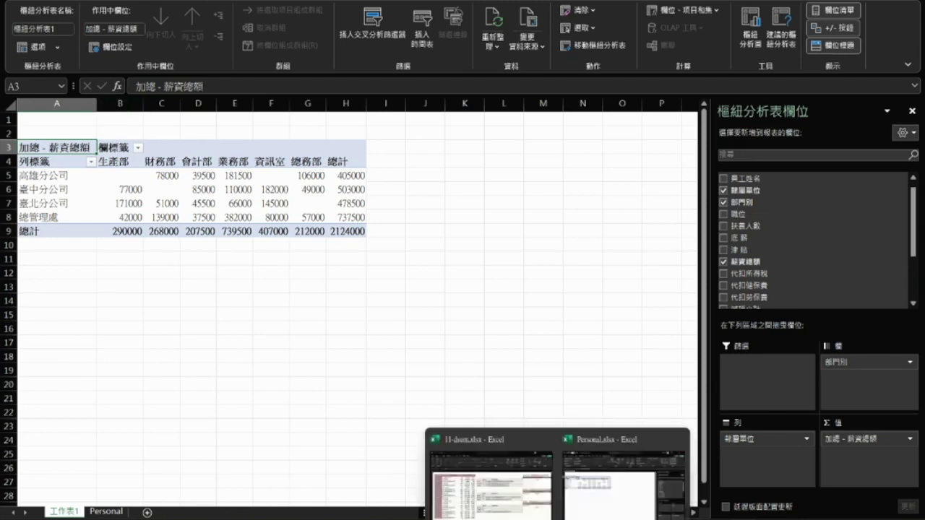
Import Personal.txt through the text import wizard as delimited data separated by tabs.
{"action": "left_click", "coordinate": [570, 492]}
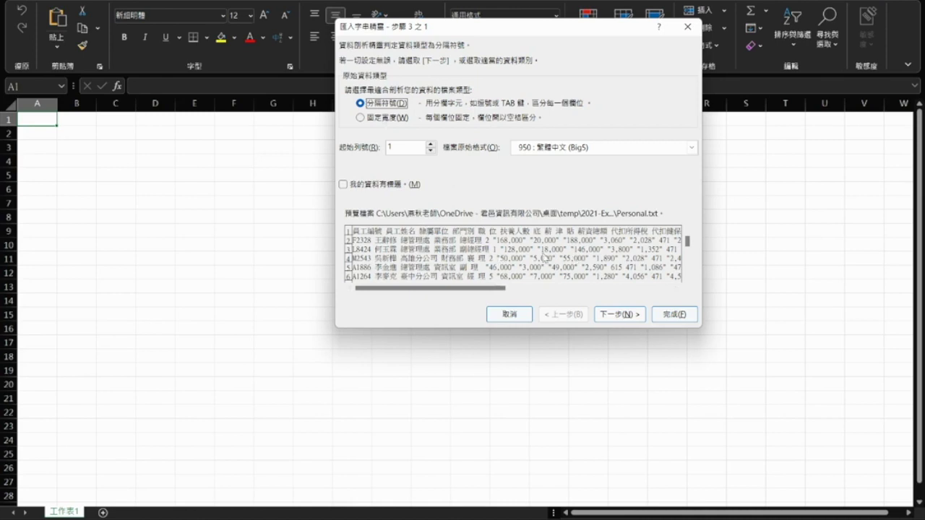
{"action": "left_click", "coordinate": [619, 314]}
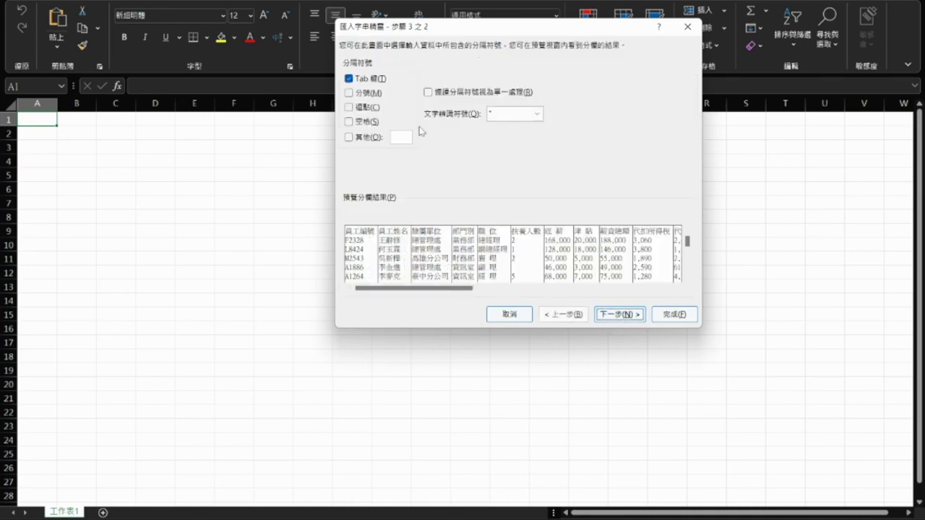
{"action": "left_click", "coordinate": [619, 314]}
{"action": "left_click", "coordinate": [673, 314]}
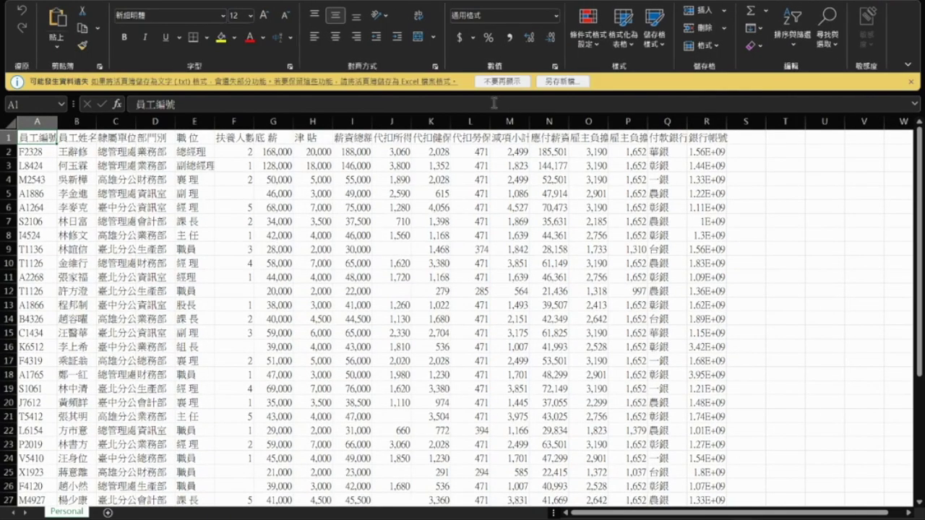
Save the imported data to the desktop (桌面) as an Excel workbook (*.xlsx) named Personal.xlsx.
{"action": "left_click", "coordinate": [22, 3]}
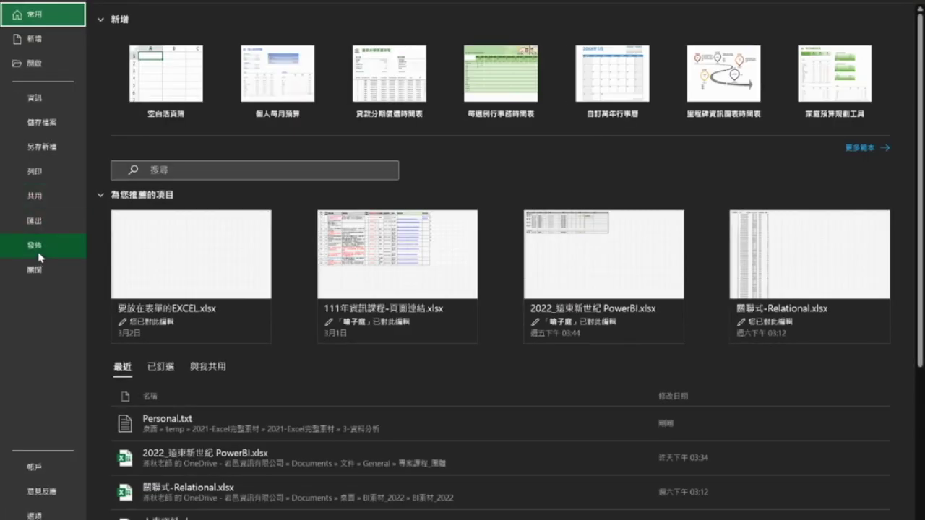
{"action": "left_click", "coordinate": [42, 146]}
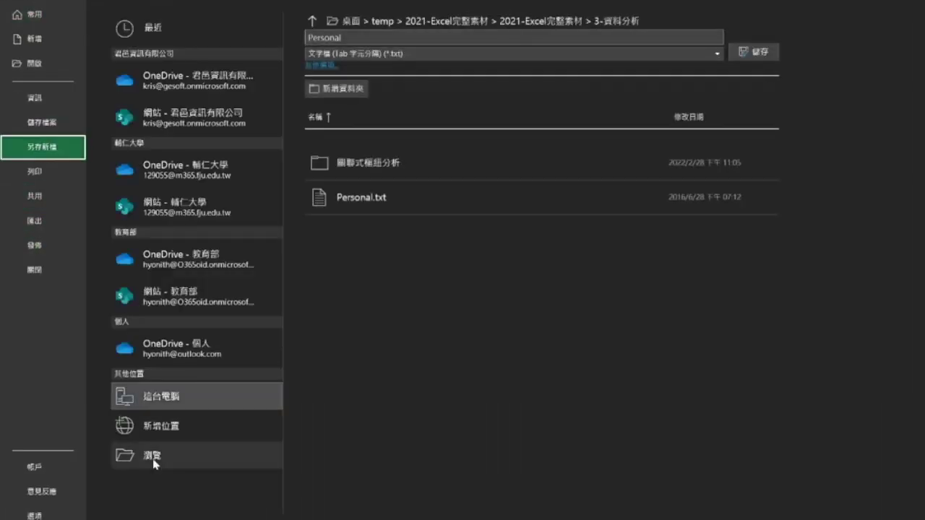
{"action": "left_click", "coordinate": [195, 452]}
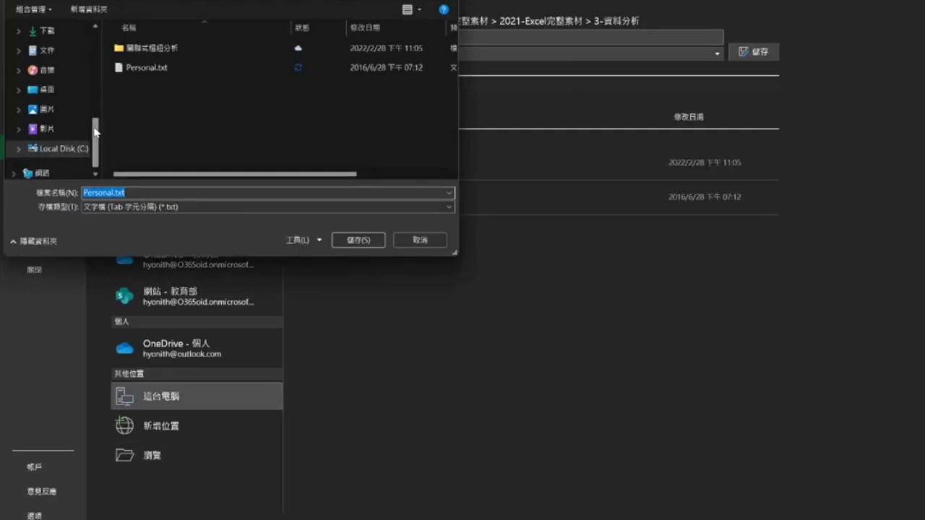
{"action": "left_click", "coordinate": [45, 89]}
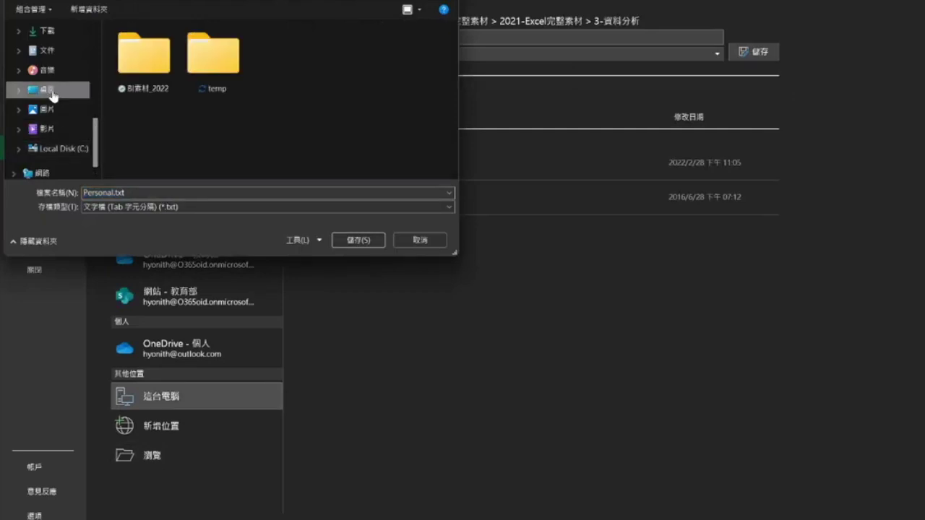
{"action": "left_click", "coordinate": [138, 209]}
{"action": "left_click", "coordinate": [141, 216]}
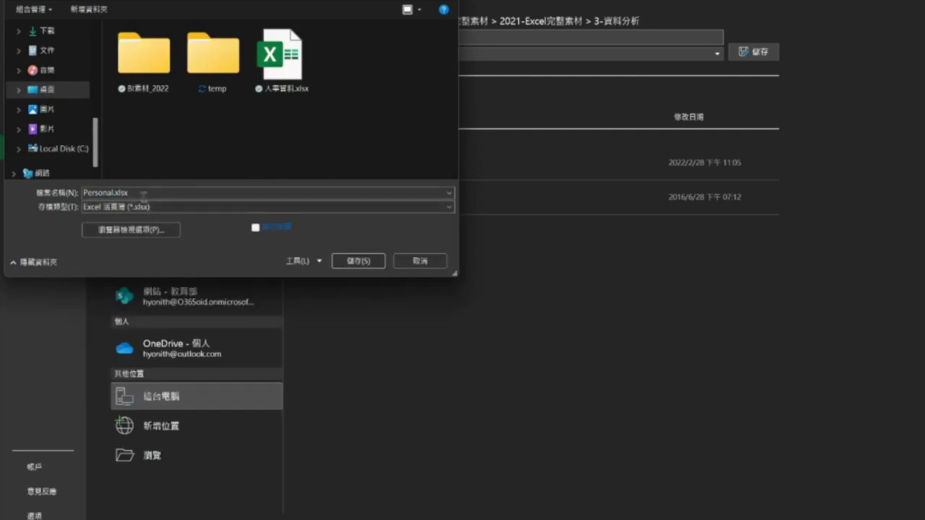
{"action": "left_click", "coordinate": [357, 260]}
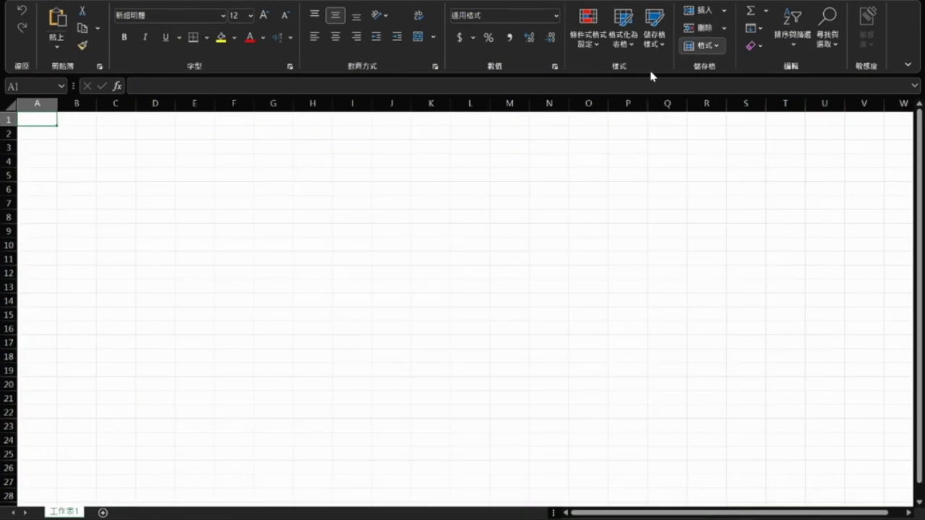
Close the blank workbook and move the Personal.xlsx file icon to an empty area of the desktop.
{"action": "key", "text": "alt+F4"}
{"action": "left_click", "coordinate": [606, 319]}
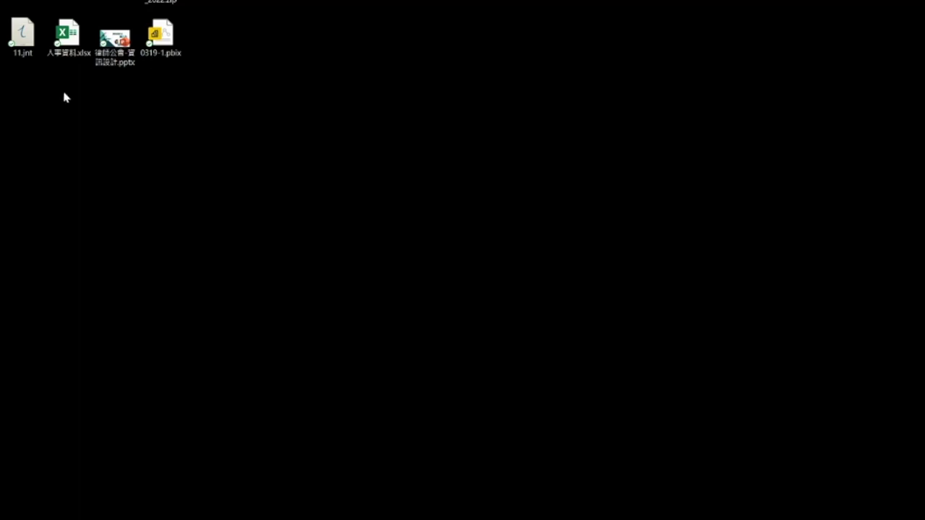
{"action": "right_click", "coordinate": [156, 148]}
{"action": "left_click", "coordinate": [241, 203]}
{"action": "left_click_drag", "start_coordinate": [21, 95], "coordinate": [435, 186]}
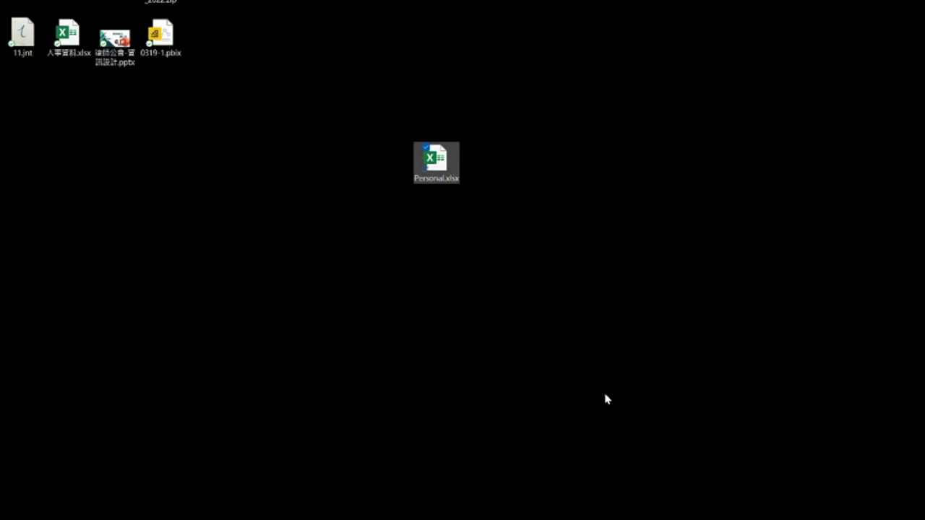
{"action": "left_click", "coordinate": [535, 354]}
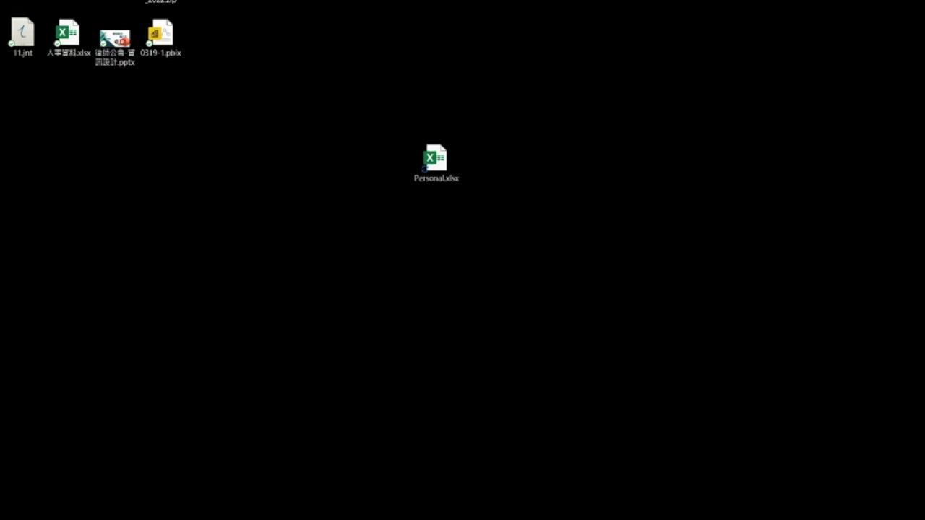
{"action": "mouse_move", "coordinate": [489, 519]}
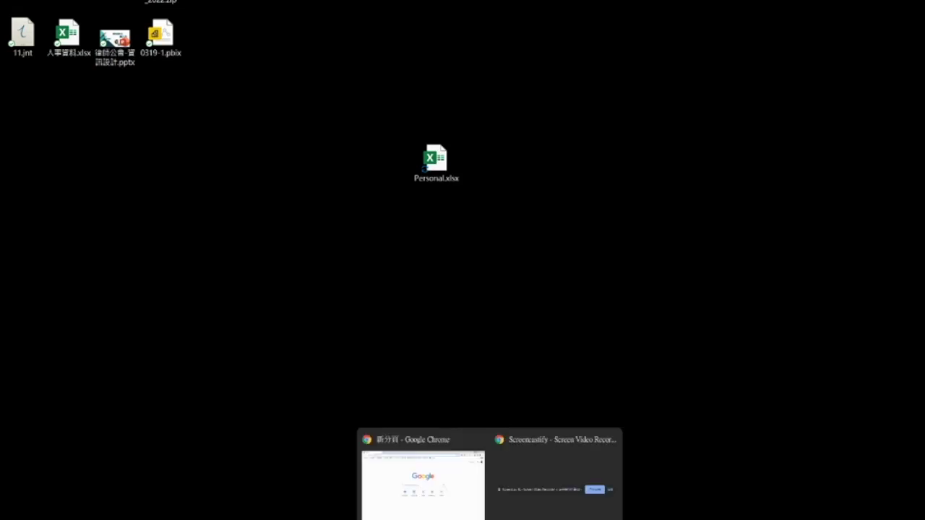
{"action": "left_click", "coordinate": [563, 498]}
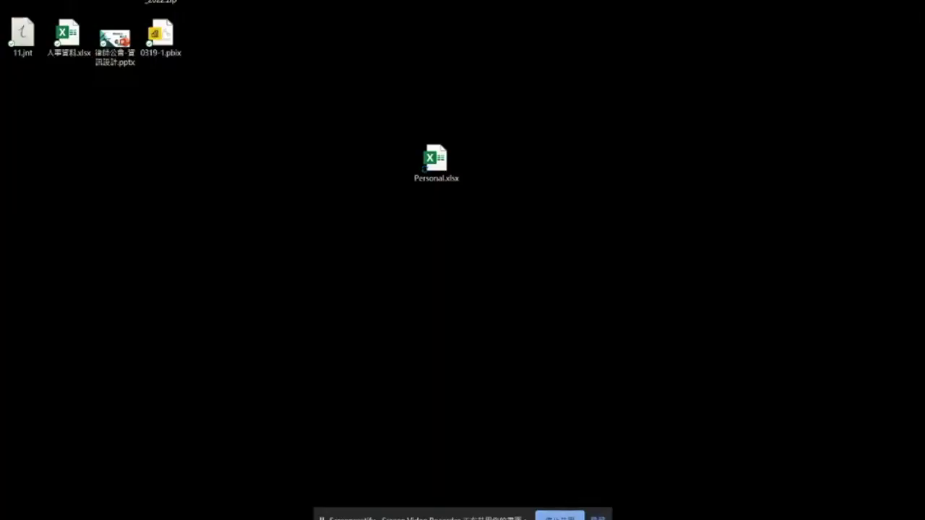
{"action": "mouse_move", "coordinate": [489, 519]}
{"action": "left_click", "coordinate": [431, 477]}
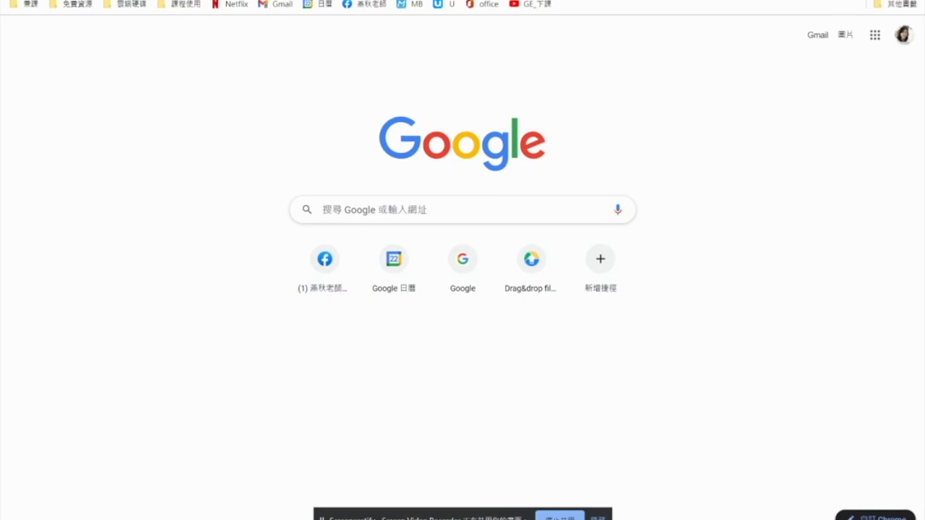
{"action": "left_click", "coordinate": [833, 6]}
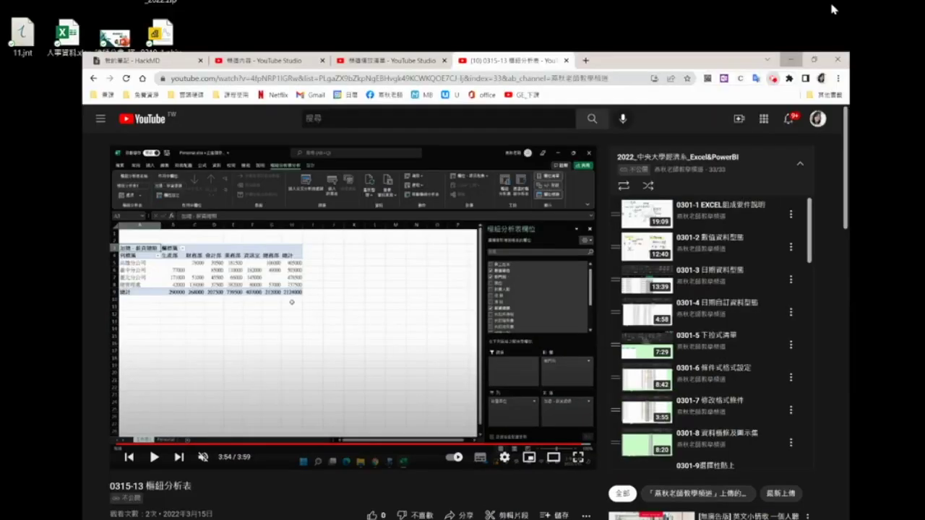
{"action": "left_click", "coordinate": [791, 60]}
Move the Personal.xlsx icon slightly higher on the desktop, then switch to the Personal workbook in Excel.
{"action": "left_click_drag", "start_coordinate": [435, 160], "coordinate": [436, 110]}
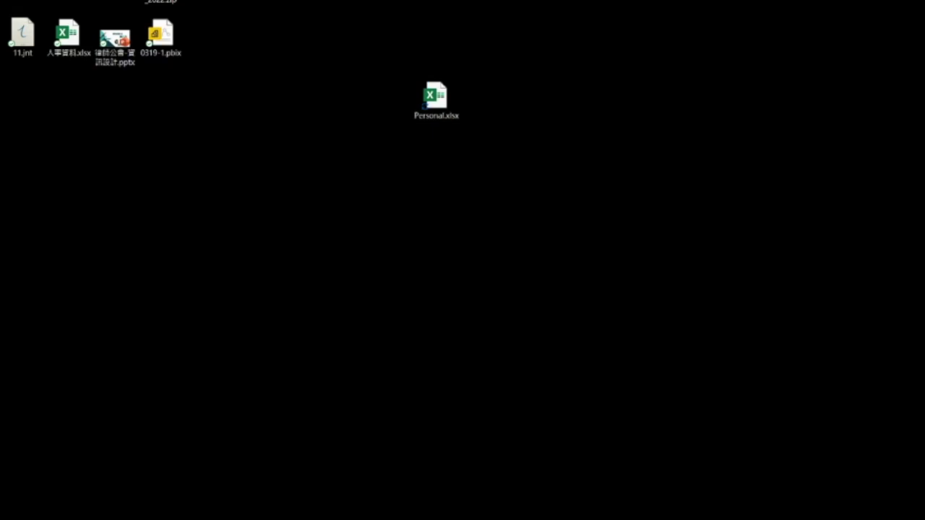
{"action": "mouse_move", "coordinate": [571, 519]}
{"action": "left_click", "coordinate": [576, 501]}
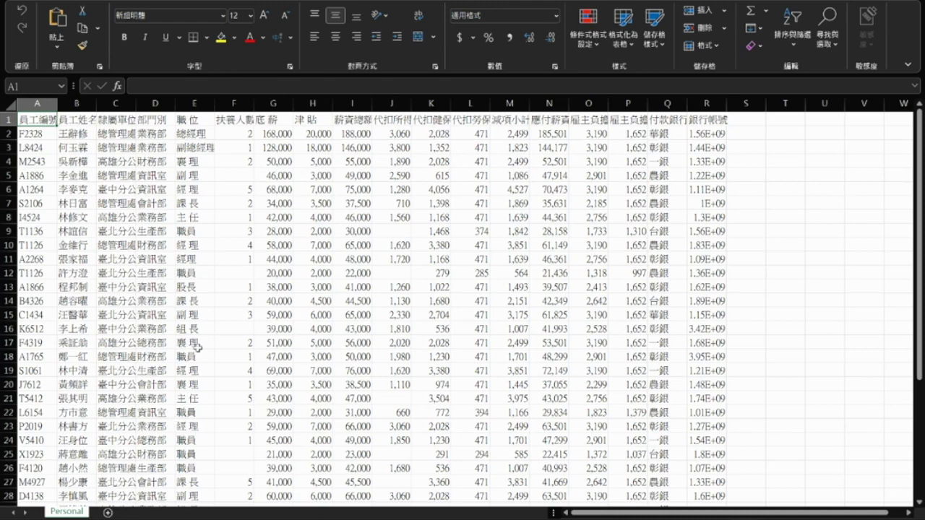
{"action": "left_click", "coordinate": [303, 274]}
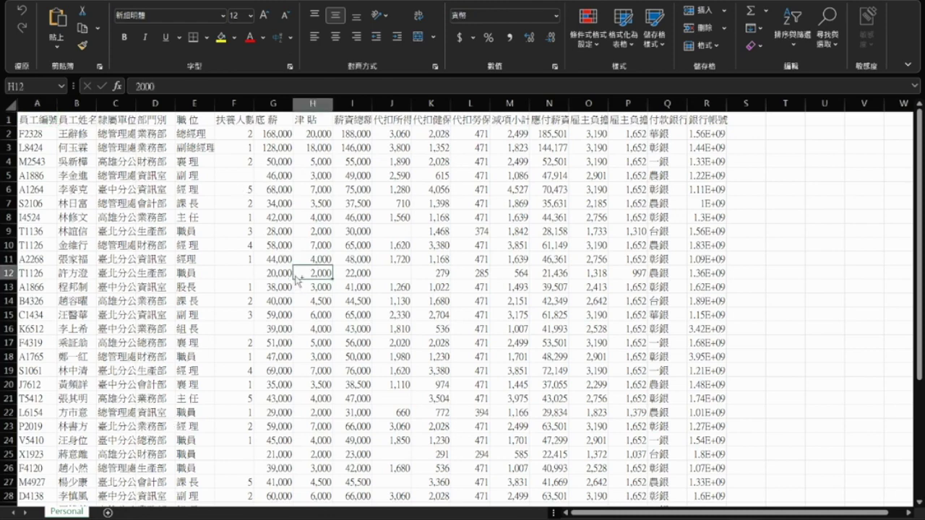
{"action": "left_click_drag", "start_coordinate": [408, 199], "coordinate": [740, 421]}
{"action": "left_click_drag", "start_coordinate": [401, 270], "coordinate": [732, 268]}
{"action": "left_click_drag", "start_coordinate": [493, 274], "coordinate": [493, 443]}
{"action": "left_click_drag", "start_coordinate": [426, 323], "coordinate": [442, 303]}
{"action": "left_click_drag", "start_coordinate": [440, 312], "coordinate": [453, 315]}
{"action": "mouse_move", "coordinate": [431, 327]}
{"action": "left_mouse_down"}
{"action": "mouse_move", "coordinate": [448, 328]}
{"action": "mouse_move", "coordinate": [440, 346]}
{"action": "mouse_move", "coordinate": [457, 372]}
{"action": "left_mouse_up"}
{"action": "mouse_move", "coordinate": [444, 383]}
{"action": "left_mouse_down"}
{"action": "mouse_move", "coordinate": [462, 371]}
{"action": "mouse_move", "coordinate": [464, 387]}
{"action": "left_mouse_up"}
{"action": "left_click_drag", "start_coordinate": [438, 401], "coordinate": [470, 426]}
{"action": "left_click_drag", "start_coordinate": [432, 415], "coordinate": [458, 433]}
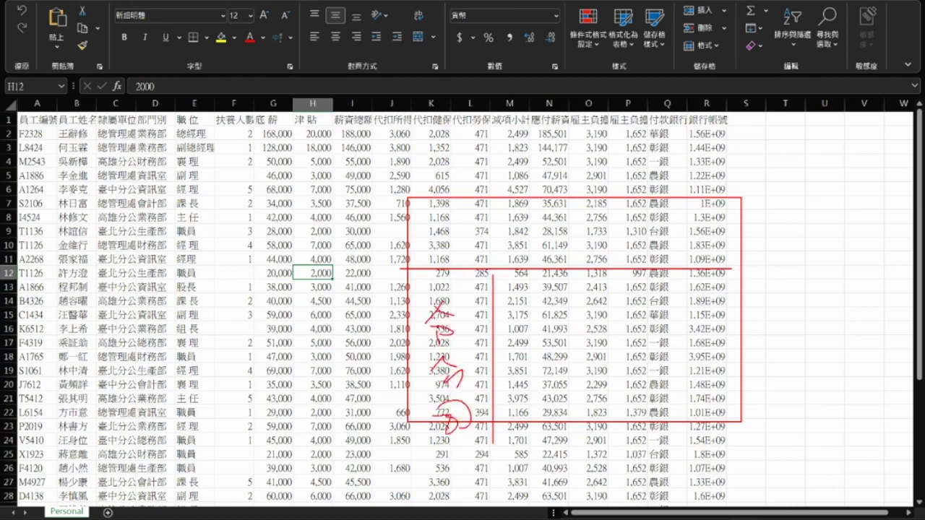
{"action": "left_click_drag", "start_coordinate": [538, 217], "coordinate": [553, 242]}
{"action": "mouse_move", "coordinate": [560, 211]}
{"action": "left_mouse_down"}
{"action": "mouse_move", "coordinate": [574, 220]}
{"action": "mouse_move", "coordinate": [568, 246]}
{"action": "left_mouse_up"}
{"action": "mouse_move", "coordinate": [579, 208]}
{"action": "left_mouse_down"}
{"action": "mouse_move", "coordinate": [598, 222]}
{"action": "mouse_move", "coordinate": [591, 250]}
{"action": "left_mouse_up"}
{"action": "mouse_move", "coordinate": [599, 211]}
{"action": "left_mouse_down"}
{"action": "mouse_move", "coordinate": [615, 217]}
{"action": "mouse_move", "coordinate": [622, 273]}
{"action": "left_mouse_up"}
{"action": "mouse_move", "coordinate": [578, 351]}
{"action": "left_mouse_down"}
{"action": "mouse_move", "coordinate": [614, 348]}
{"action": "mouse_move", "coordinate": [613, 362]}
{"action": "left_mouse_up"}
{"action": "left_click_drag", "start_coordinate": [593, 341], "coordinate": [595, 395]}
{"action": "key", "text": "Escape"}
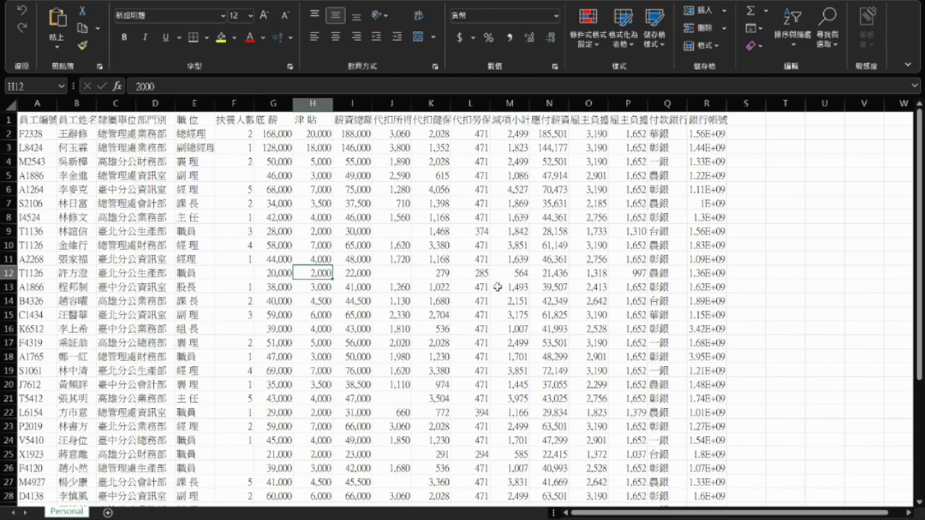
Remove all spaces from the 職位 column by replacing every space with nothing using Find and Replace.
{"action": "left_click", "coordinate": [192, 120]}
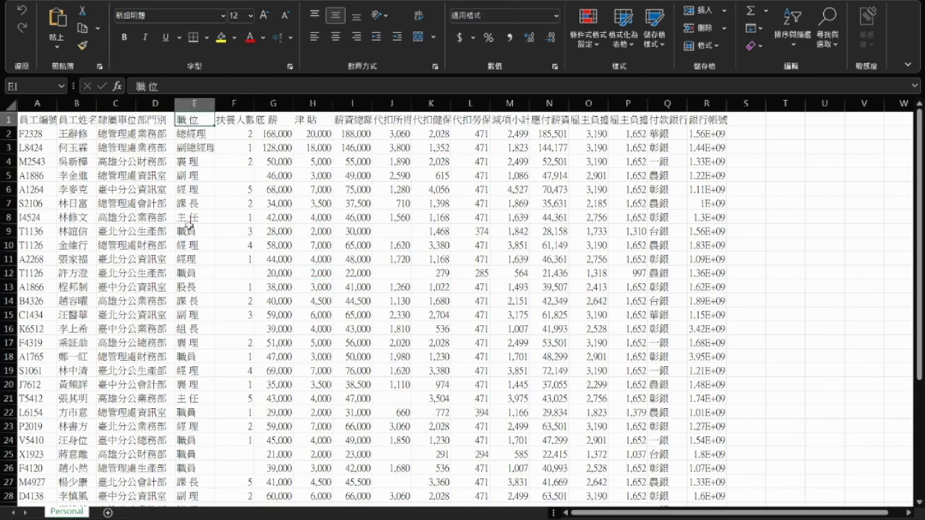
{"action": "key", "text": "ctrl+space"}
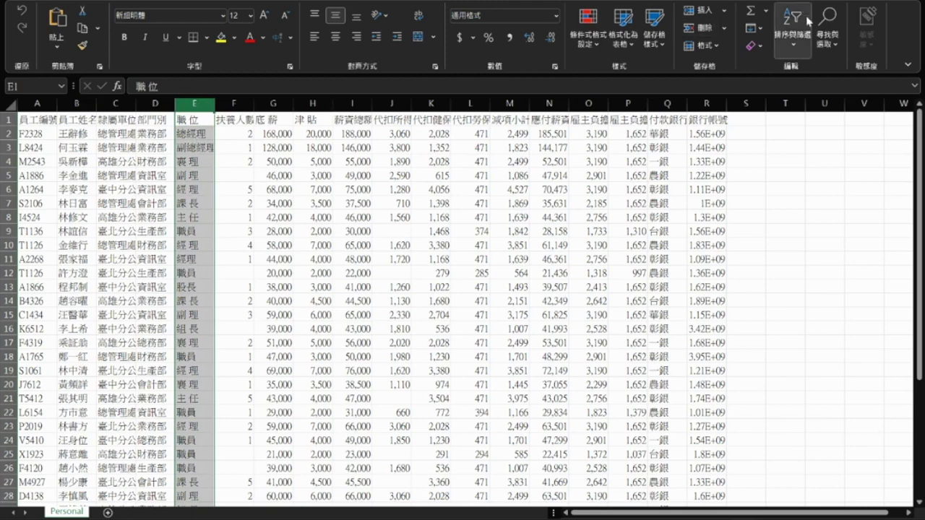
{"action": "left_click", "coordinate": [827, 29]}
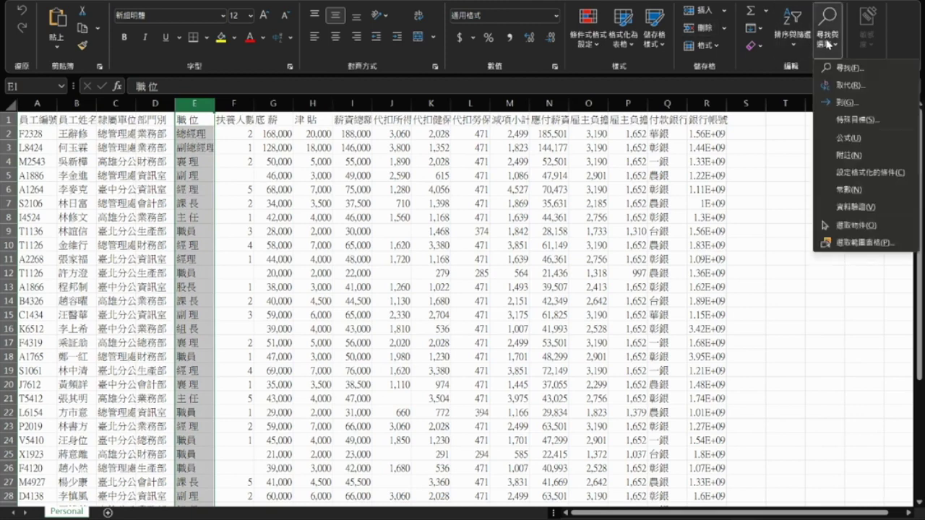
{"action": "left_click", "coordinate": [863, 90]}
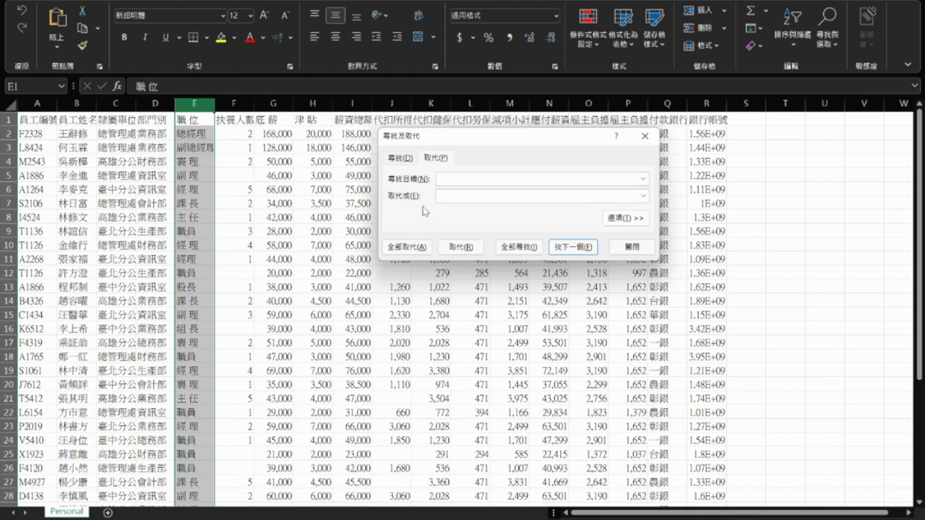
{"action": "left_click", "coordinate": [406, 246]}
{"action": "left_click", "coordinate": [467, 287]}
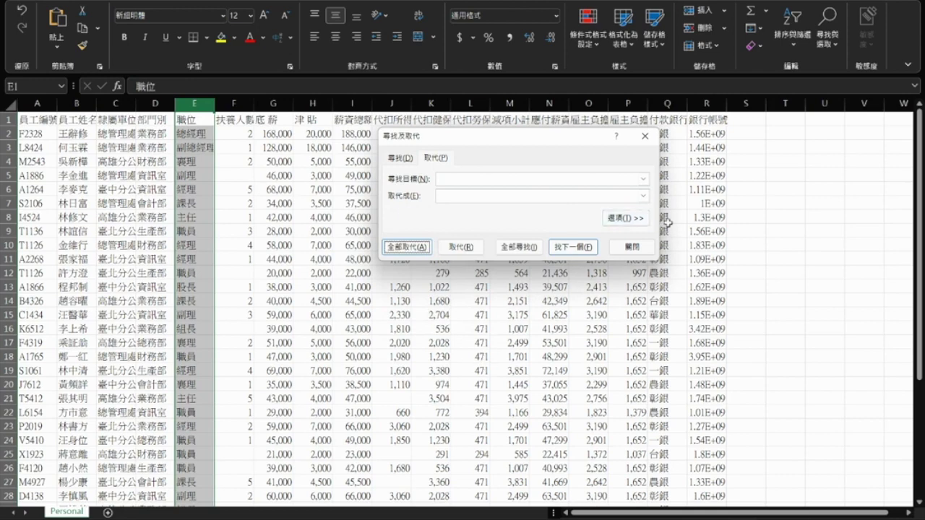
{"action": "left_click", "coordinate": [650, 248]}
Select a single cell inside the personnel data and bring up the commands for inserting objects.
{"action": "left_click", "coordinate": [346, 247]}
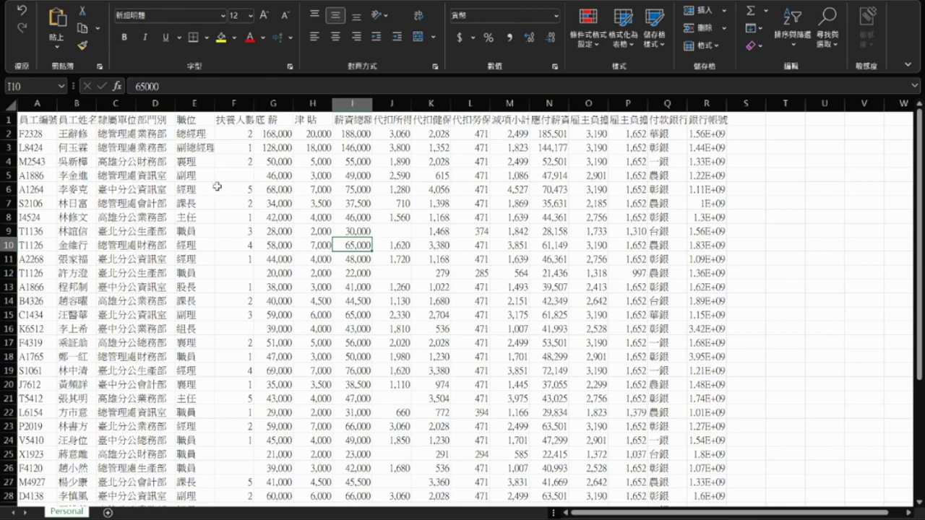
{"action": "left_click", "coordinate": [285, 245]}
{"action": "left_click", "coordinate": [77, 0]}
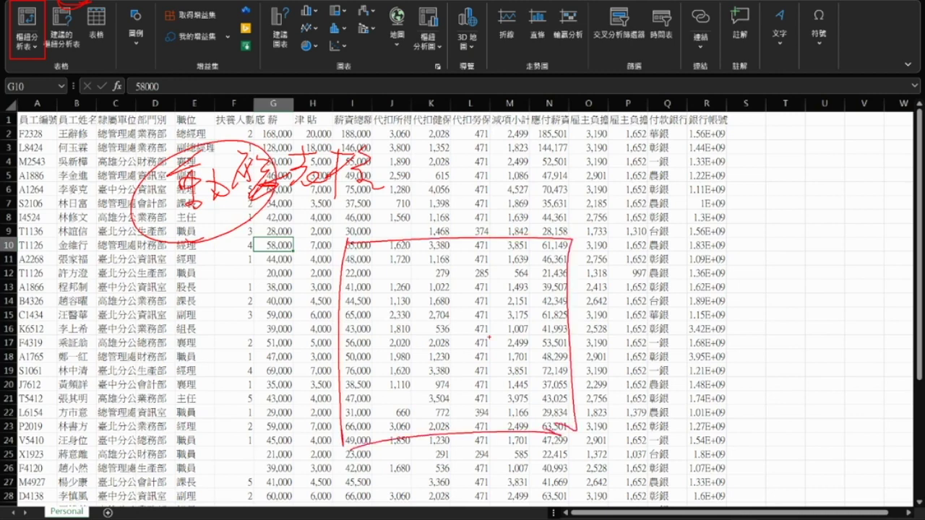
{"action": "left_click_drag", "start_coordinate": [333, 306], "coordinate": [559, 286]}
{"action": "left_click_drag", "start_coordinate": [420, 296], "coordinate": [405, 455]}
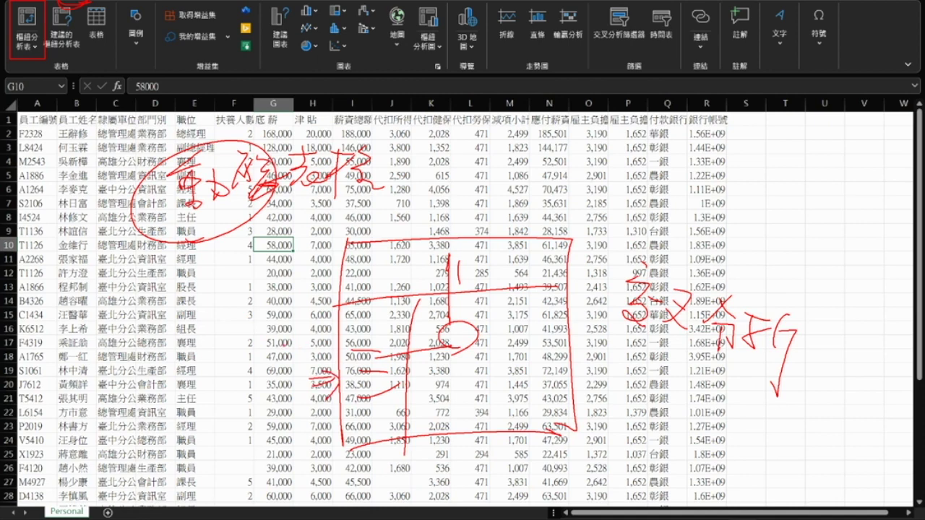
{"action": "mouse_move", "coordinate": [210, 312]}
{"action": "left_mouse_down"}
{"action": "mouse_move", "coordinate": [217, 326]}
{"action": "mouse_move", "coordinate": [203, 352]}
{"action": "mouse_move", "coordinate": [230, 369]}
{"action": "left_mouse_up"}
{"action": "left_click_drag", "start_coordinate": [216, 372], "coordinate": [215, 377]}
{"action": "mouse_move", "coordinate": [235, 341]}
{"action": "left_mouse_down"}
{"action": "mouse_move", "coordinate": [261, 383]}
{"action": "mouse_move", "coordinate": [237, 443]}
{"action": "left_mouse_up"}
{"action": "left_click_drag", "start_coordinate": [241, 409], "coordinate": [270, 420]}
{"action": "left_click_drag", "start_coordinate": [249, 429], "coordinate": [287, 451]}
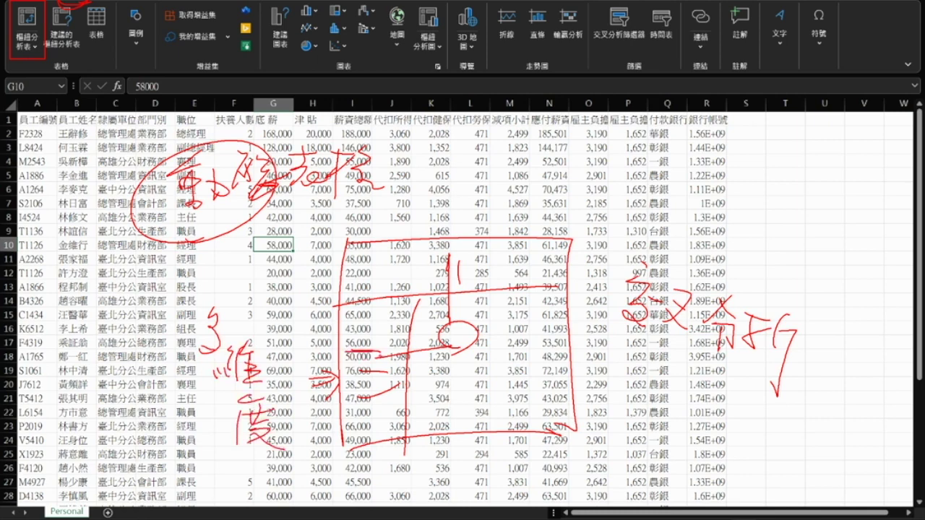
{"action": "left_click_drag", "start_coordinate": [410, 385], "coordinate": [448, 383]}
{"action": "key", "text": "Escape"}
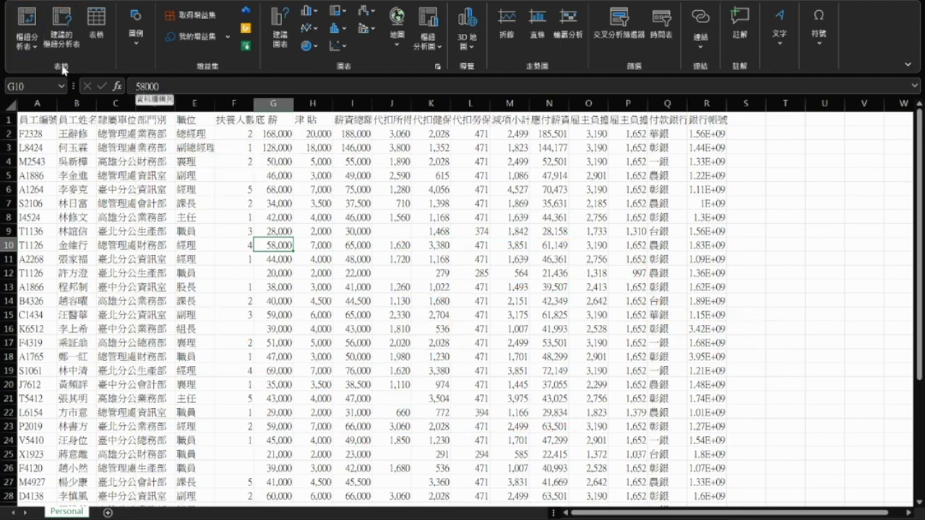
Create a PivotTable from the range Personal!$A$1:$R$40 on a new worksheet.
{"action": "left_click", "coordinate": [32, 46]}
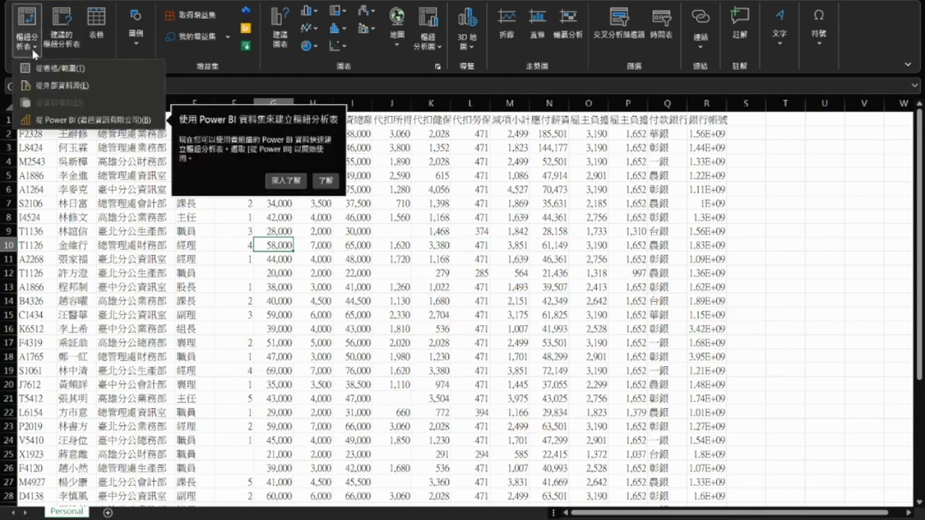
{"action": "left_click", "coordinate": [68, 70]}
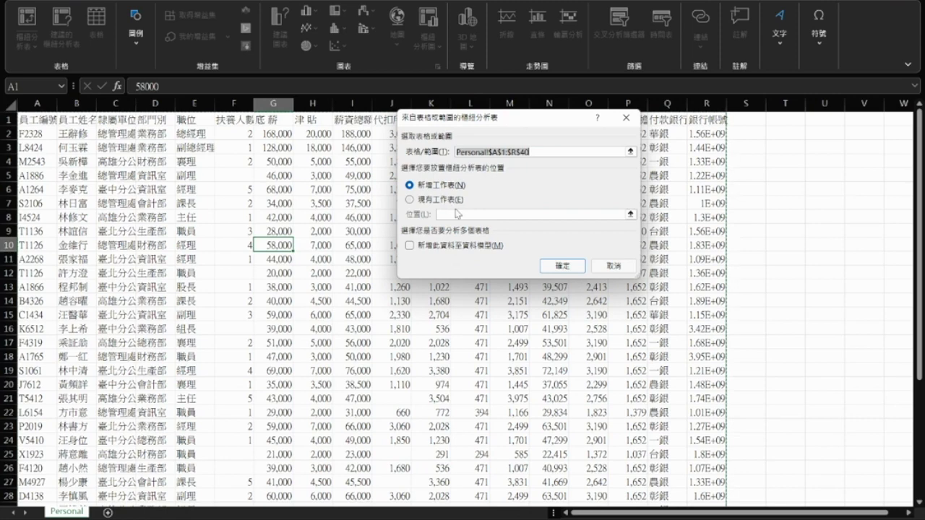
{"action": "left_click", "coordinate": [558, 267]}
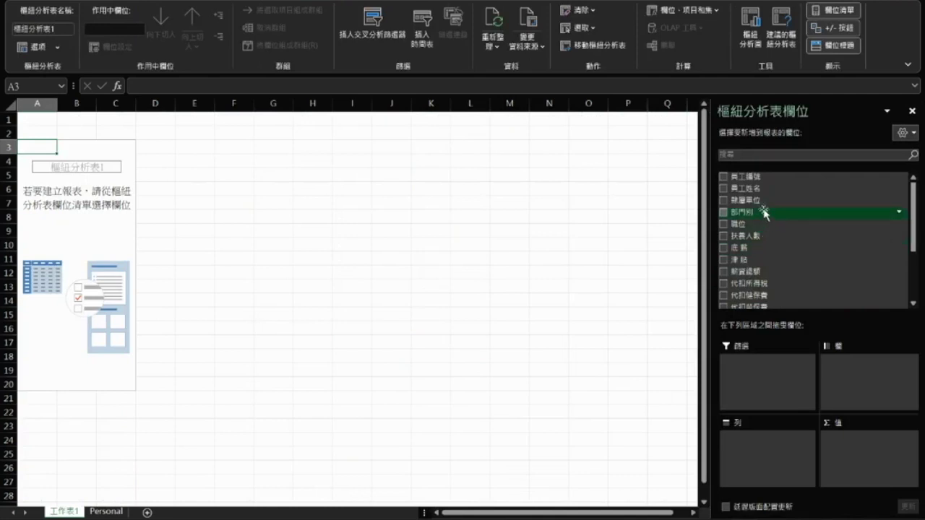
Build the PivotTable with 隸屬單位 as rows, 部門別 as columns and 薪資總額 as summed values.
{"action": "left_click_drag", "start_coordinate": [755, 200], "coordinate": [751, 442]}
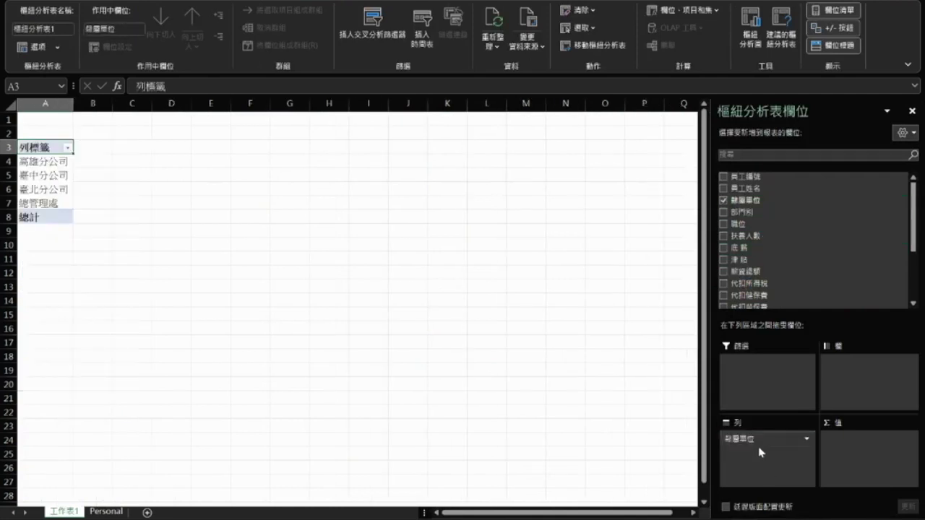
{"action": "left_click_drag", "start_coordinate": [750, 212], "coordinate": [861, 380]}
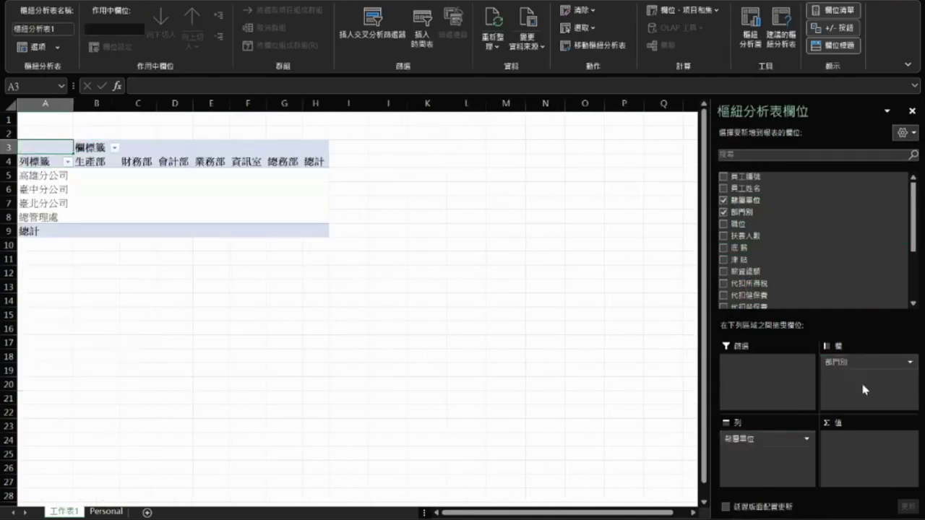
{"action": "left_click_drag", "start_coordinate": [752, 271], "coordinate": [852, 465]}
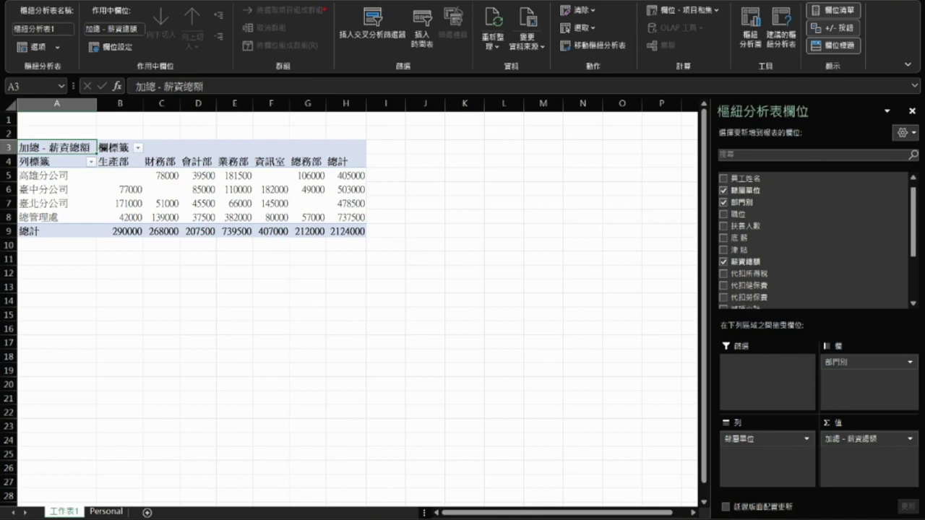
Bring up the PivotTable's design commands for styles, style options and layout.
{"action": "left_click", "coordinate": [382, 2]}
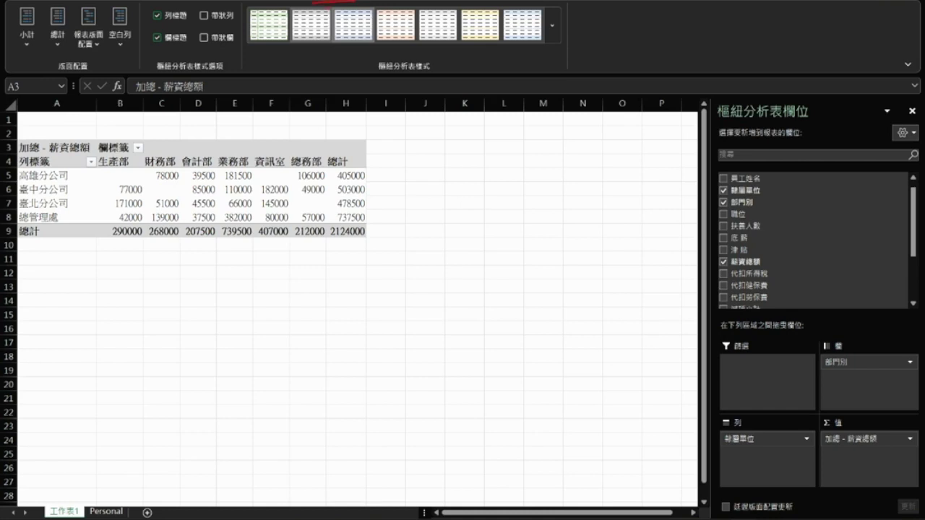
{"action": "mouse_move", "coordinate": [332, 9]}
{"action": "left_mouse_down"}
{"action": "mouse_move", "coordinate": [344, 23]}
{"action": "mouse_move", "coordinate": [381, 9]}
{"action": "left_mouse_up"}
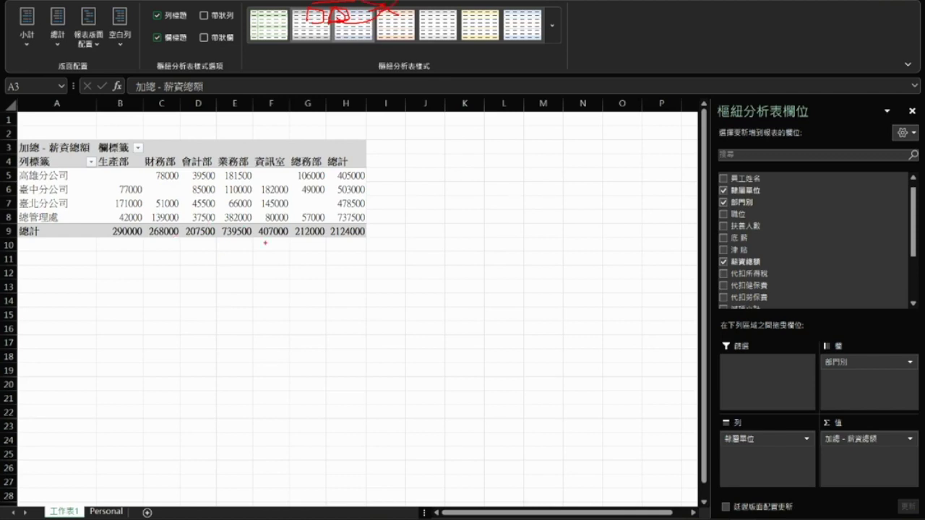
{"action": "mouse_move", "coordinate": [245, 5]}
{"action": "left_mouse_down"}
{"action": "mouse_move", "coordinate": [312, 46]}
{"action": "mouse_move", "coordinate": [549, 46]}
{"action": "left_mouse_up"}
{"action": "left_click_drag", "start_coordinate": [340, 51], "coordinate": [284, 173]}
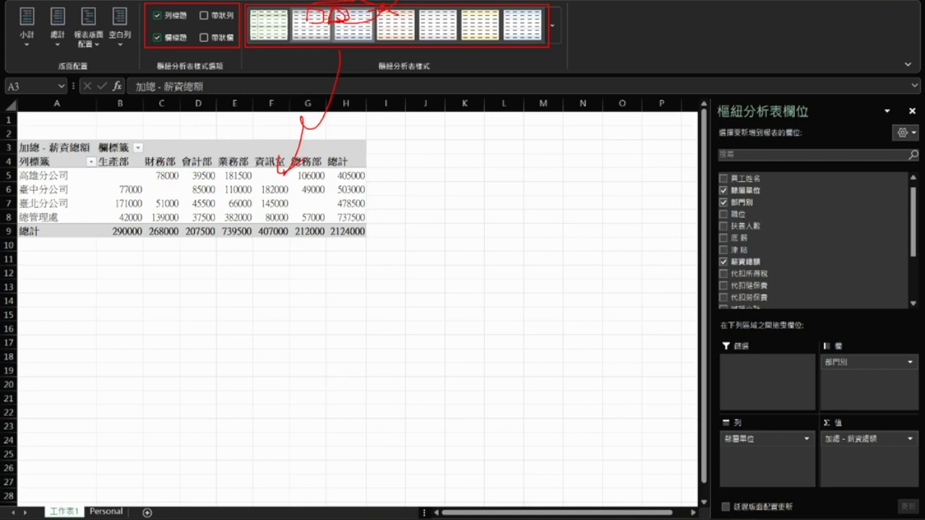
{"action": "left_click_drag", "start_coordinate": [409, 76], "coordinate": [438, 75]}
{"action": "left_click_drag", "start_coordinate": [60, 73], "coordinate": [123, 76]}
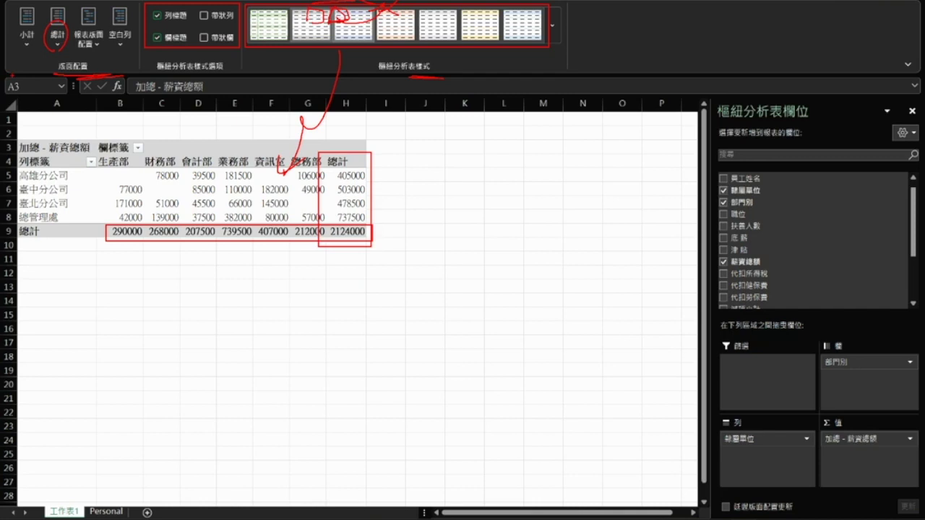
{"action": "key", "text": "Escape"}
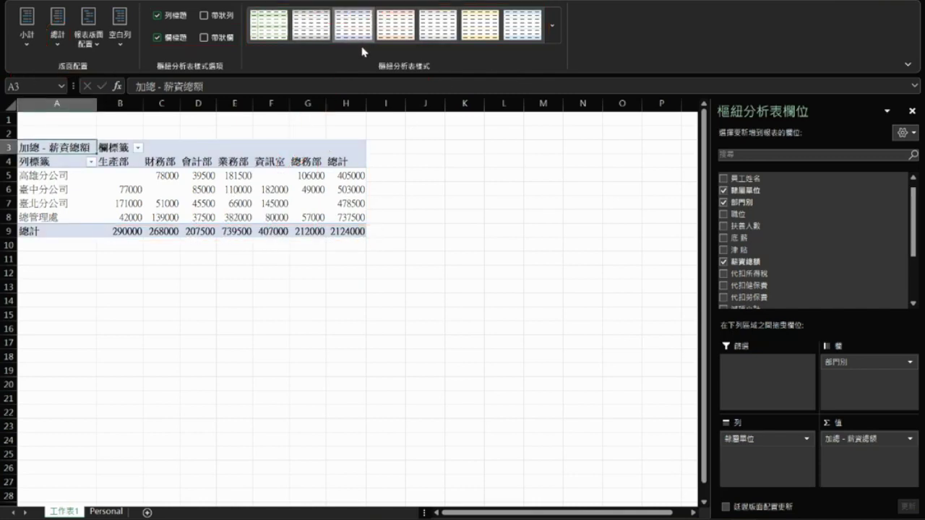
{"action": "left_click_drag", "start_coordinate": [815, 428], "coordinate": [834, 463]}
{"action": "key", "text": "Escape"}
Try several medium PivotTable styles: yellow with black headers, grey, and the blue style with a solid header.
{"action": "left_click", "coordinate": [551, 25]}
{"action": "scroll", "coordinate": [565, 204], "scroll_direction": "down", "scroll_amount": 3}
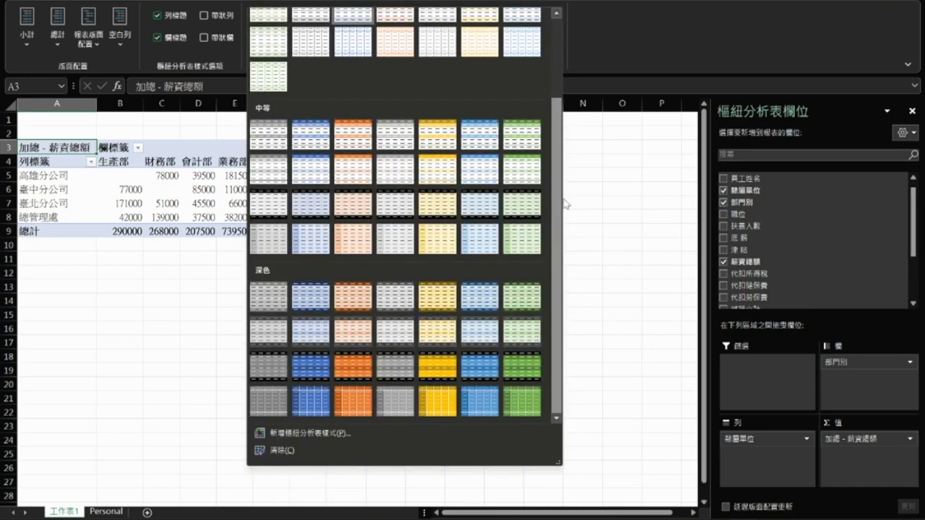
{"action": "left_click", "coordinate": [430, 206]}
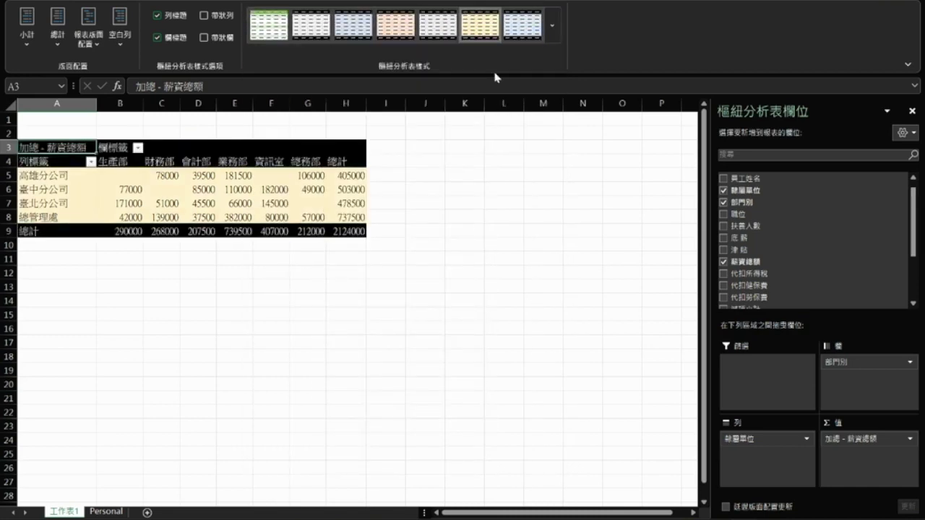
{"action": "left_click", "coordinate": [552, 25]}
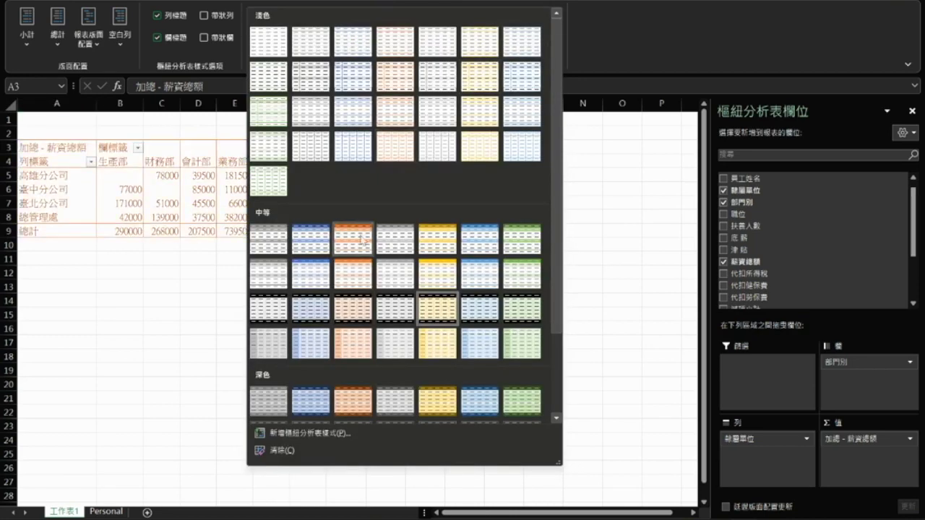
{"action": "left_click", "coordinate": [267, 247]}
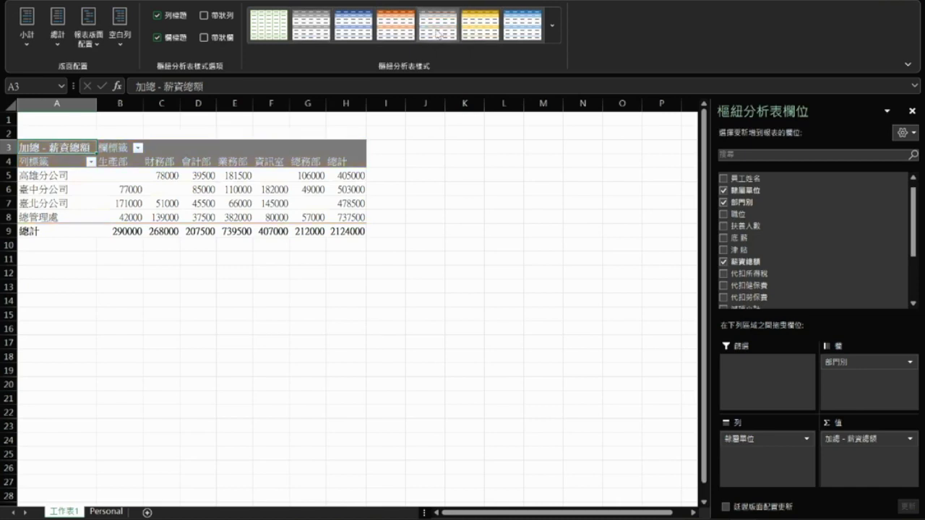
{"action": "left_click", "coordinate": [523, 24]}
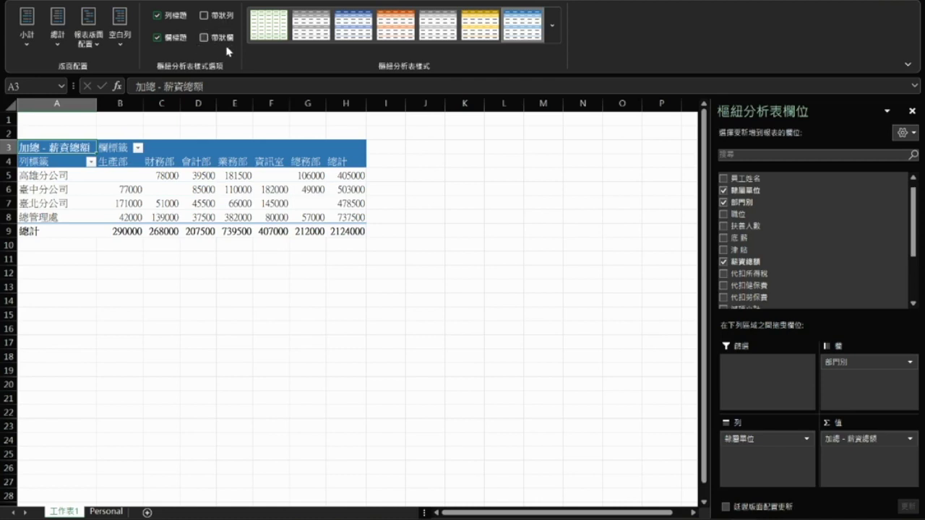
Turn on banded rows (帶狀列) and banded columns (帶狀欄), and apply the orange medium PivotTable style with a solid header.
{"action": "left_click", "coordinate": [205, 15]}
{"action": "left_click", "coordinate": [205, 15]}
{"action": "left_click", "coordinate": [208, 38]}
{"action": "left_click", "coordinate": [204, 15]}
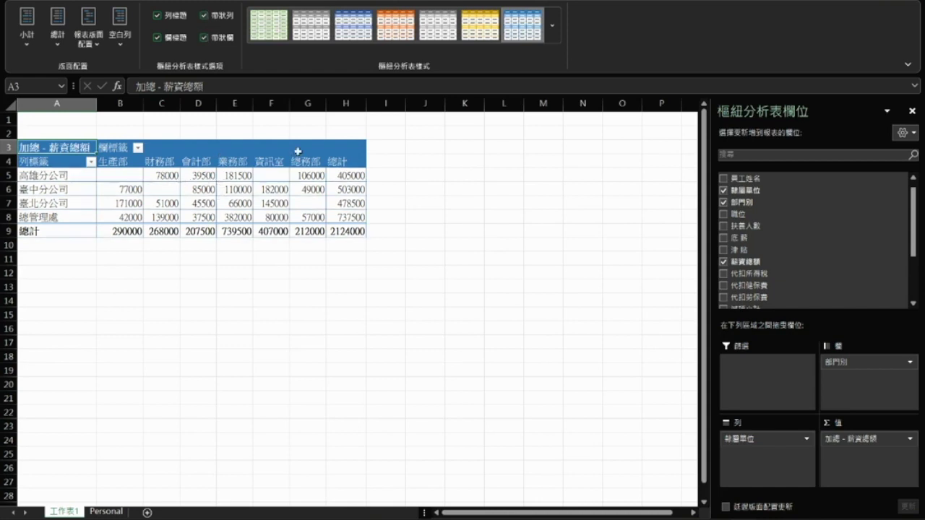
{"action": "left_click", "coordinate": [552, 26]}
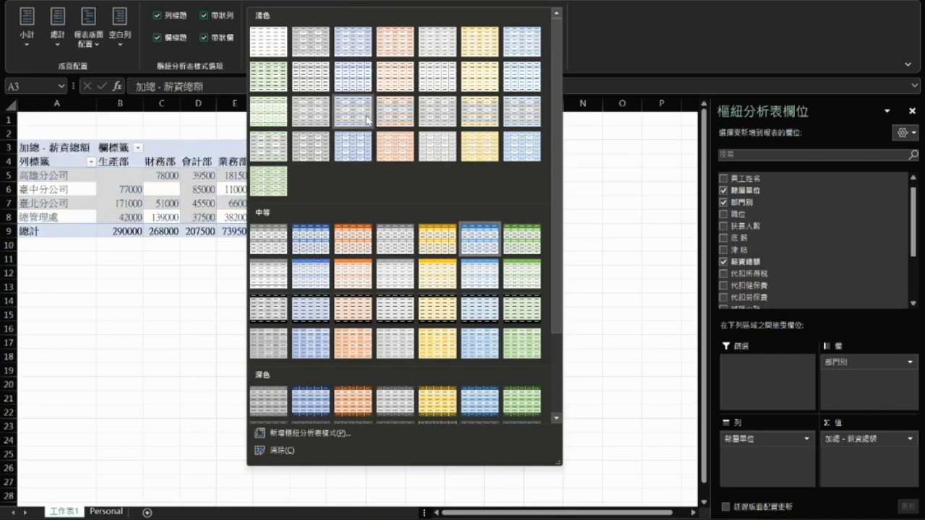
{"action": "left_click", "coordinate": [361, 243]}
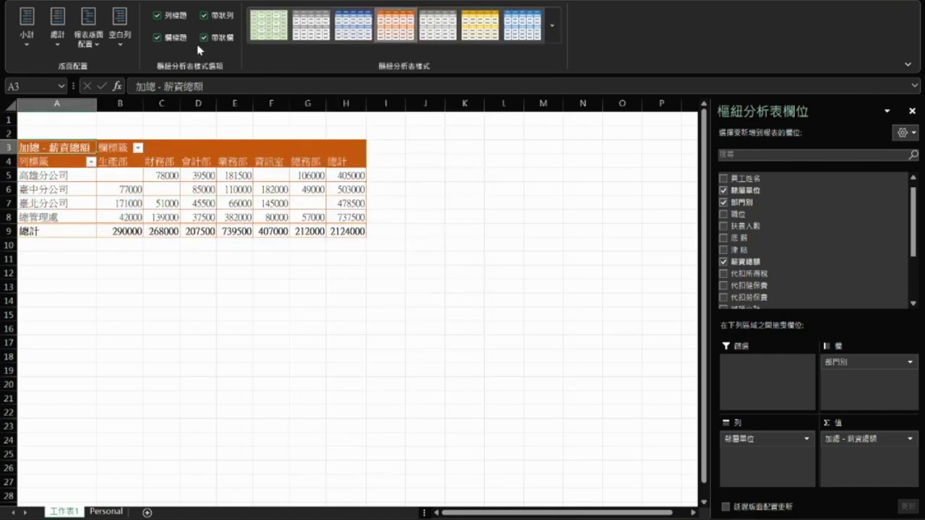
Try the PivotTable without column headers (欄標題) and without row headers (列標題), restoring each one.
{"action": "left_click", "coordinate": [172, 40]}
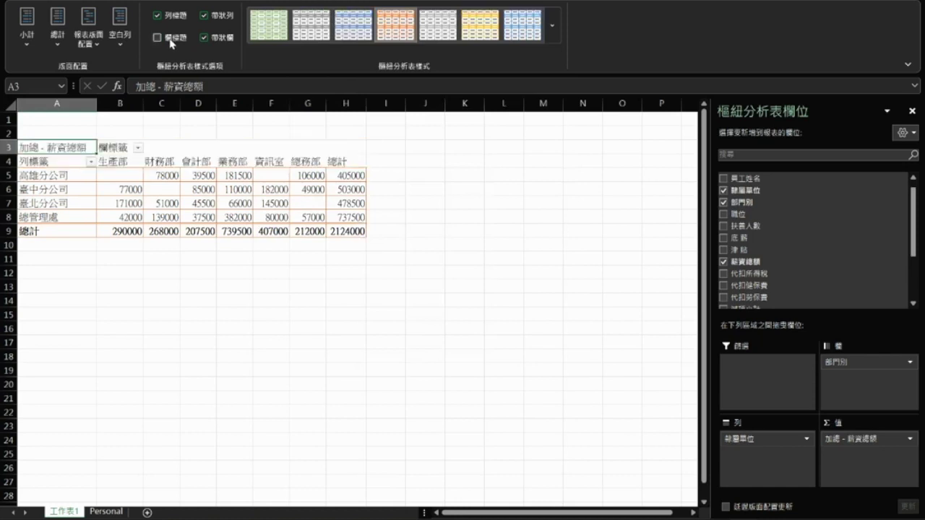
{"action": "left_click", "coordinate": [172, 40]}
{"action": "left_click", "coordinate": [173, 16]}
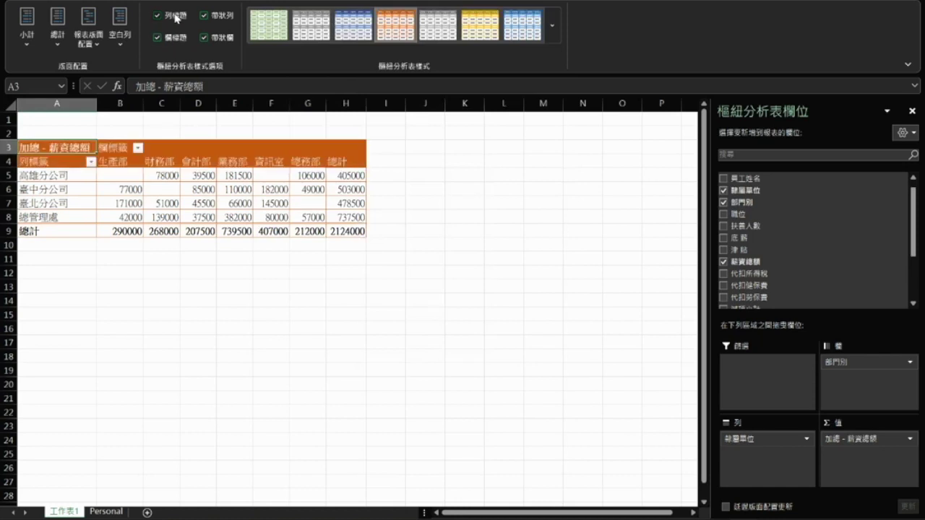
{"action": "left_click", "coordinate": [174, 17]}
Add 職位 below 隸屬單位 in the PivotTable rows and insert a blank line after each item.
{"action": "left_click_drag", "start_coordinate": [737, 216], "coordinate": [780, 495]}
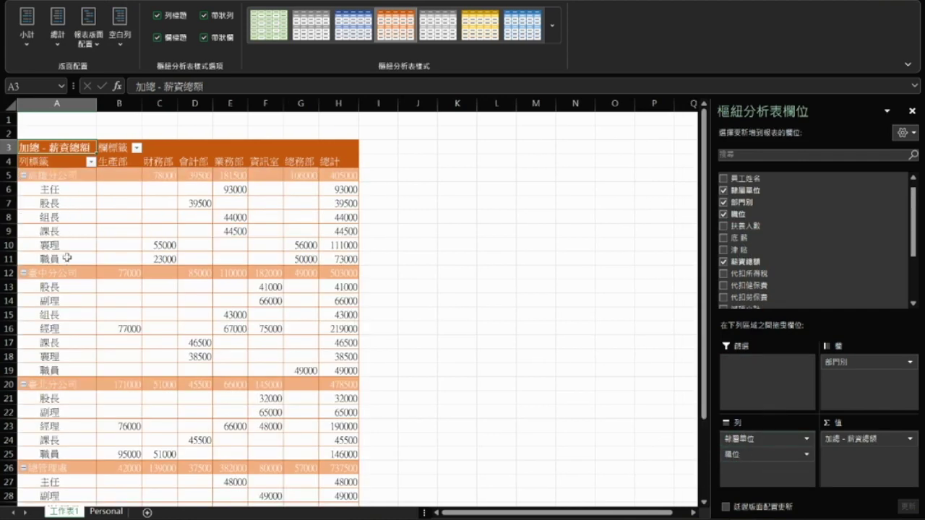
{"action": "left_click", "coordinate": [119, 46]}
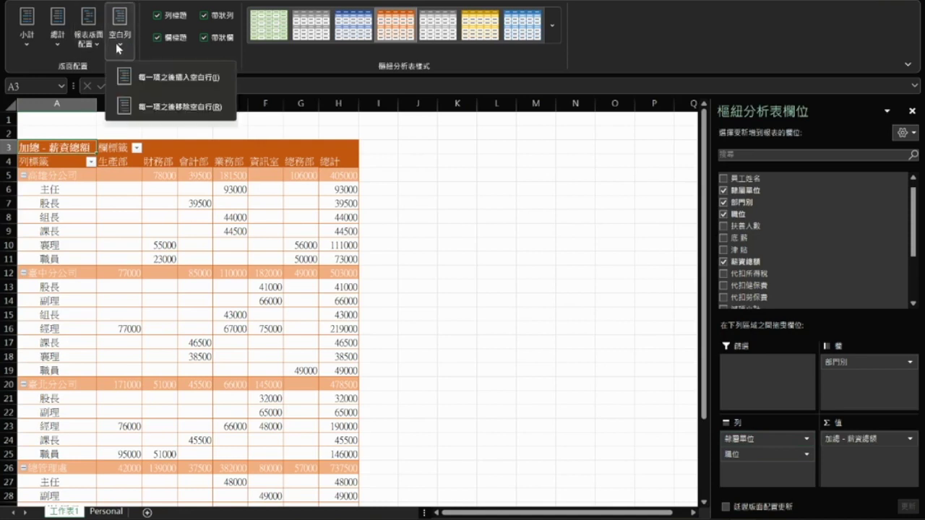
{"action": "left_click", "coordinate": [209, 84]}
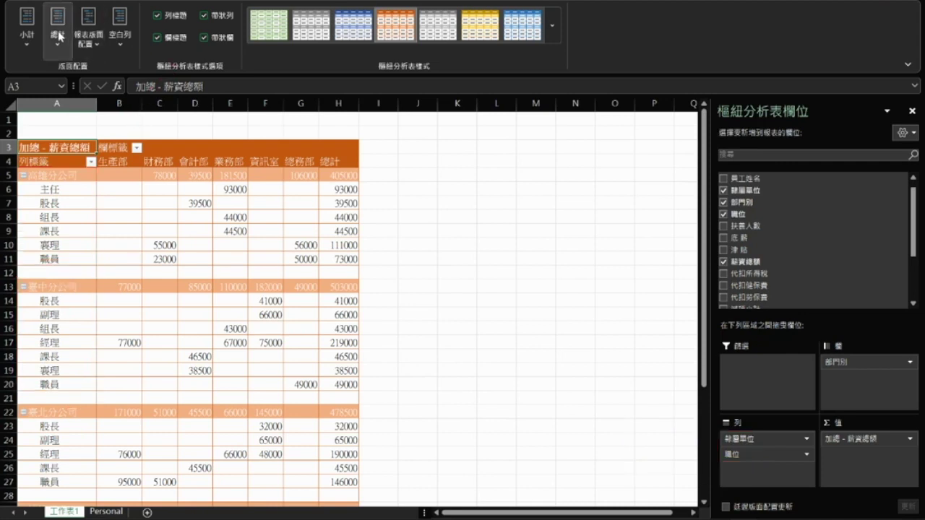
{"action": "left_click", "coordinate": [91, 45]}
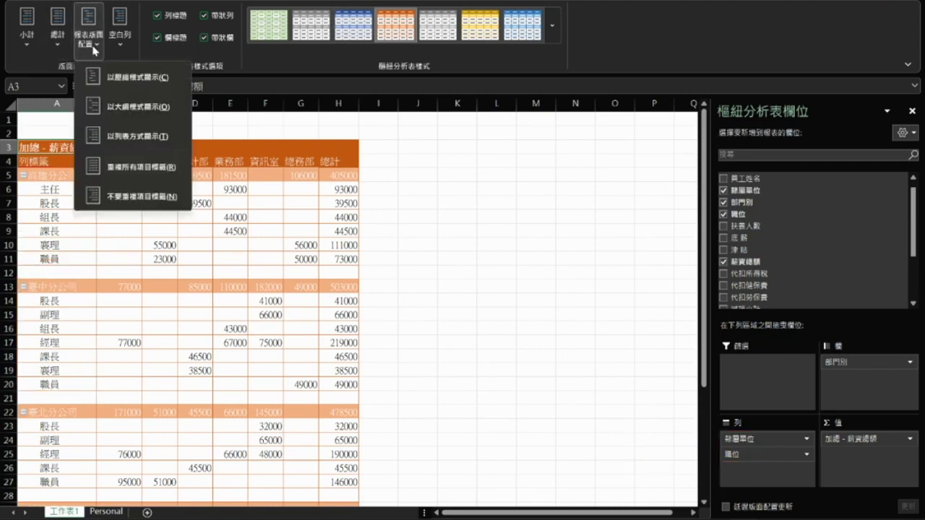
{"action": "left_click", "coordinate": [124, 87]}
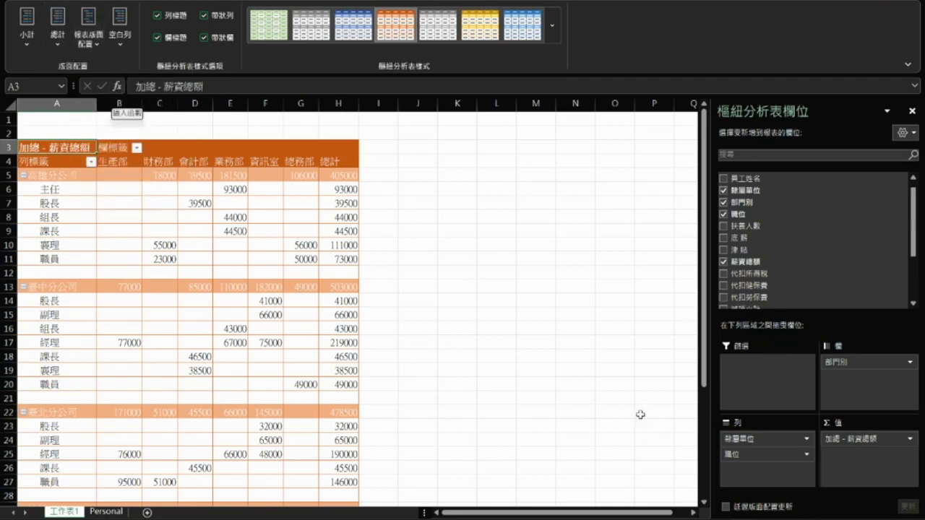
{"action": "mouse_move", "coordinate": [731, 469]}
{"action": "left_mouse_down"}
{"action": "mouse_move", "coordinate": [702, 439]}
{"action": "mouse_move", "coordinate": [762, 432]}
{"action": "mouse_move", "coordinate": [208, 243]}
{"action": "mouse_move", "coordinate": [137, 233]}
{"action": "left_mouse_up"}
{"action": "mouse_move", "coordinate": [15, 151]}
{"action": "left_mouse_down"}
{"action": "mouse_move", "coordinate": [64, 239]}
{"action": "mouse_move", "coordinate": [109, 469]}
{"action": "mouse_move", "coordinate": [103, 502]}
{"action": "left_mouse_up"}
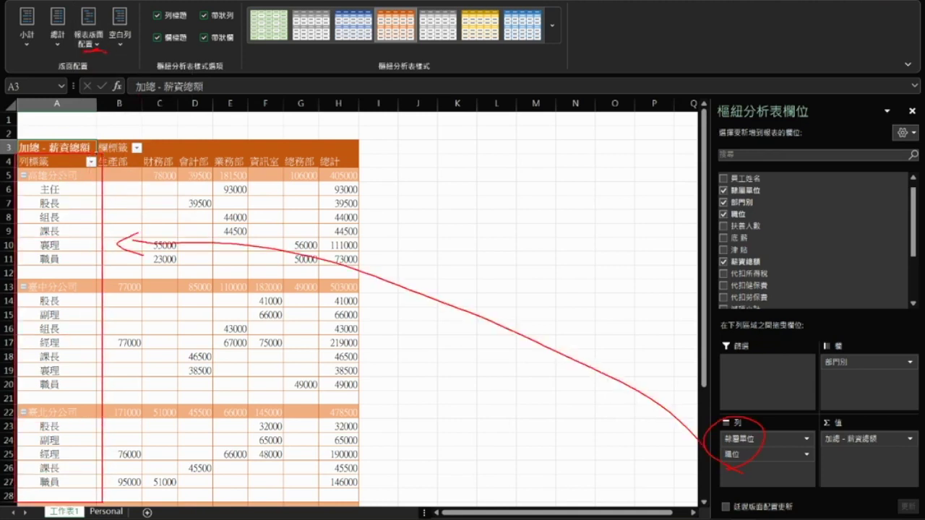
Compare the outline and tabular report layouts and leave the PivotTable in outline form (以大綱模式顯示).
{"action": "left_click", "coordinate": [92, 44]}
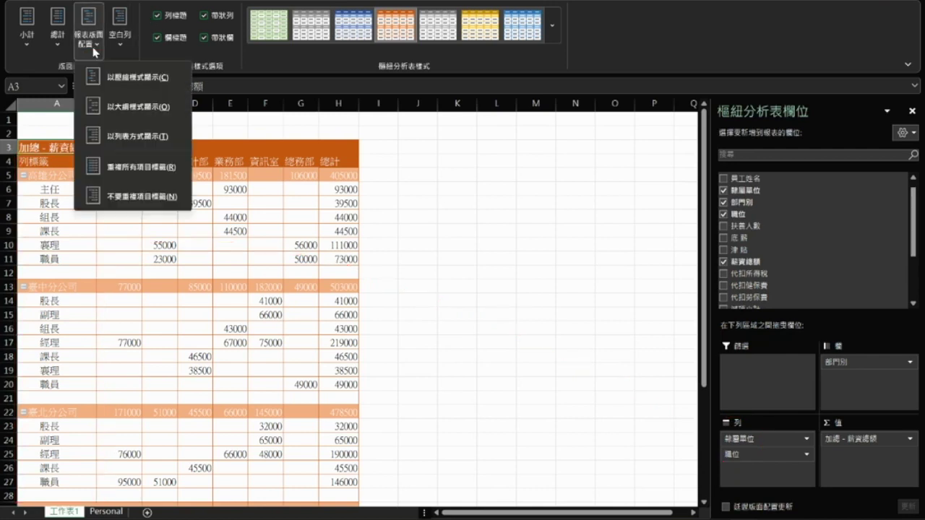
{"action": "left_click", "coordinate": [130, 106]}
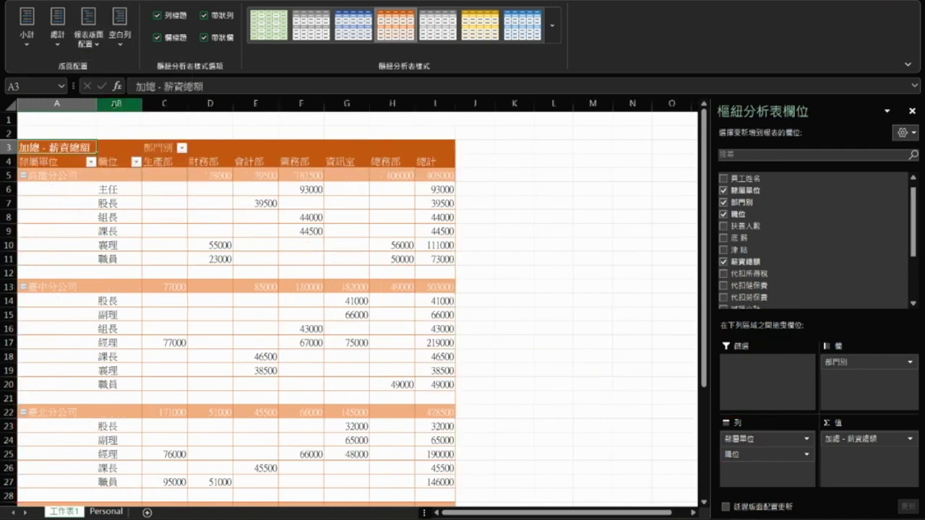
{"action": "left_click", "coordinate": [92, 34]}
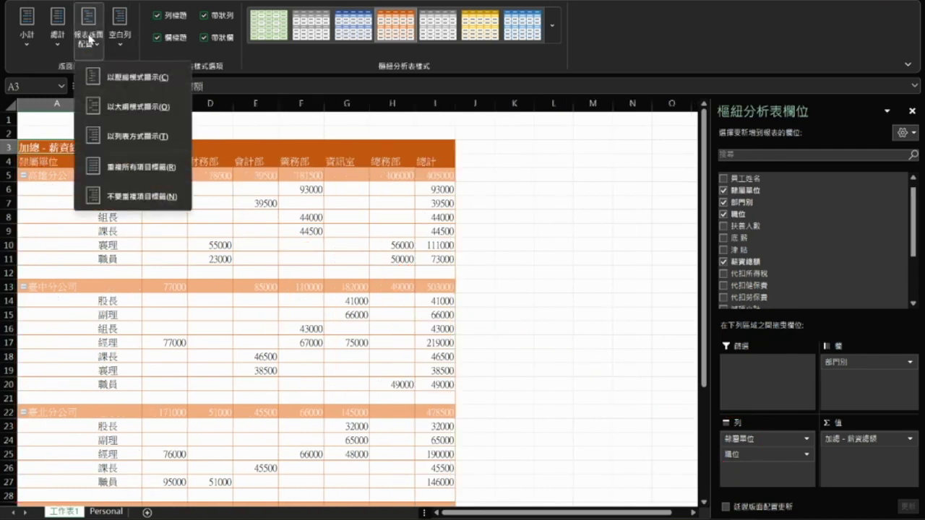
{"action": "left_click", "coordinate": [124, 139]}
{"action": "left_click", "coordinate": [90, 36]}
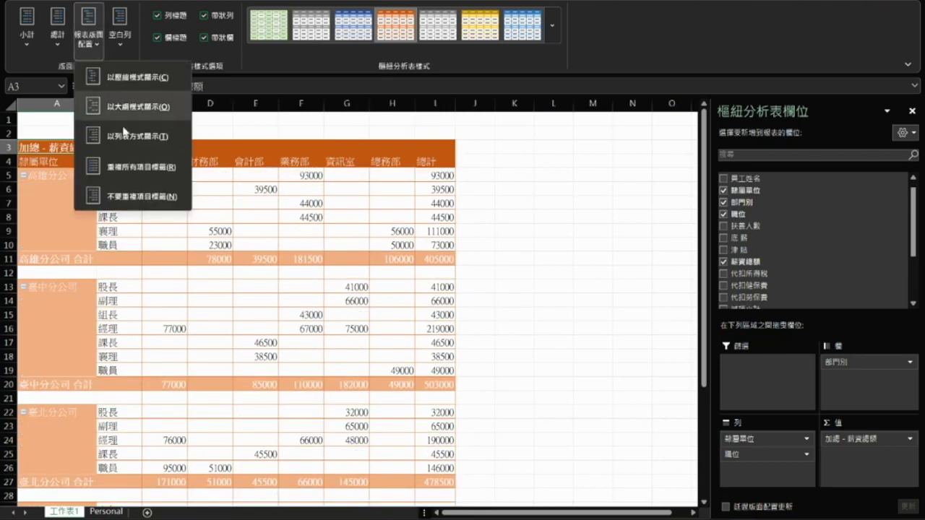
{"action": "left_click", "coordinate": [137, 76]}
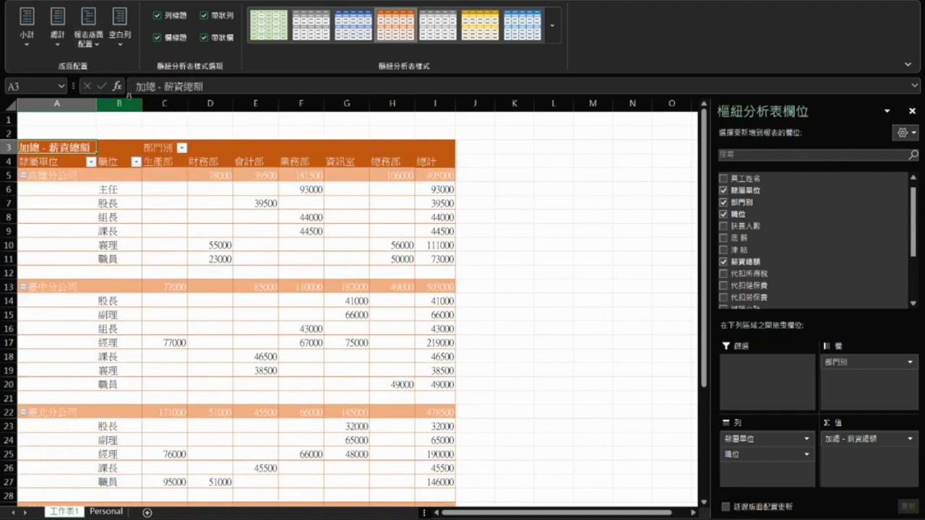
Try repeating all item labels in the PivotTable, and switch the repetition off again.
{"action": "left_click", "coordinate": [87, 44]}
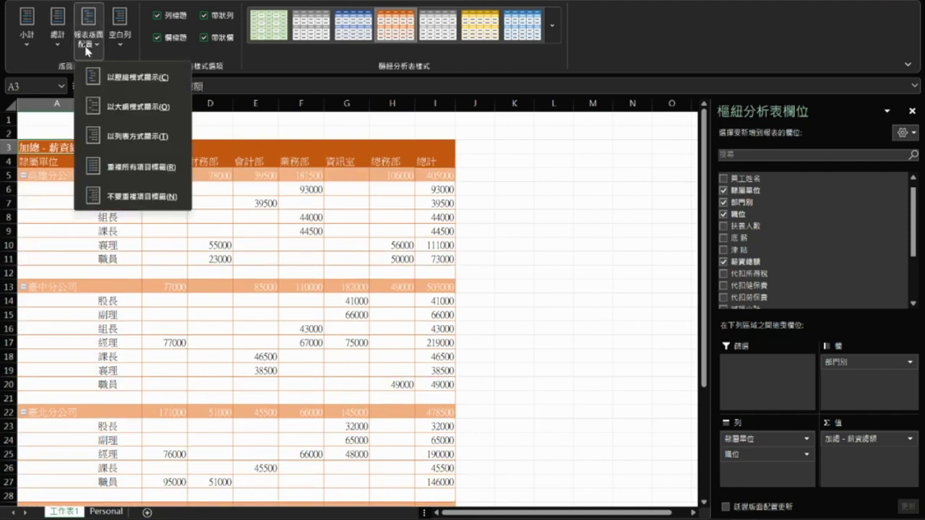
{"action": "left_click", "coordinate": [134, 171]}
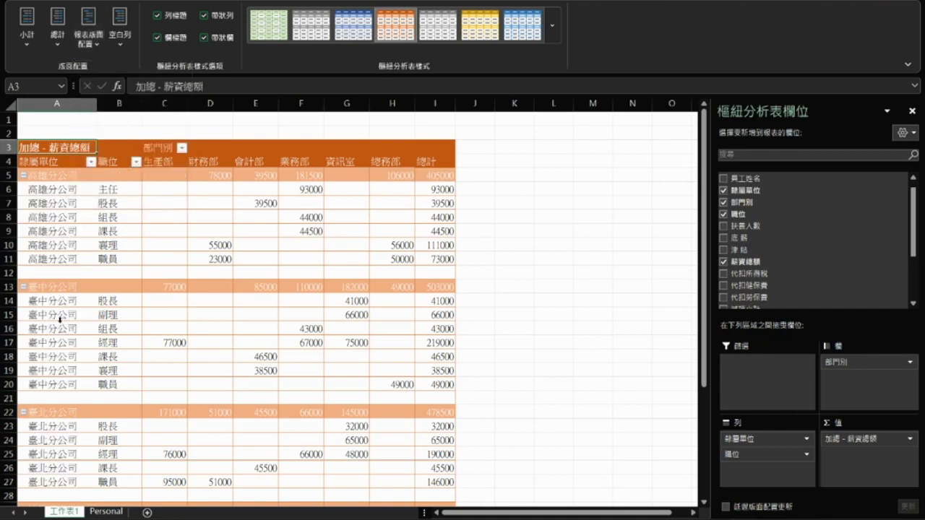
{"action": "left_click", "coordinate": [88, 36]}
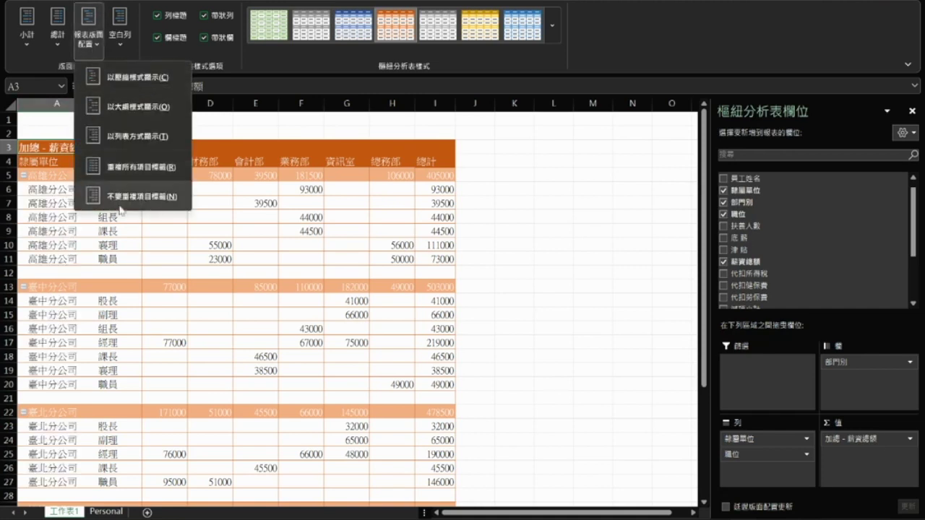
{"action": "left_click", "coordinate": [141, 188]}
Try the PivotTable without grand totals, and switch them back on for both rows and columns.
{"action": "left_click", "coordinate": [60, 50]}
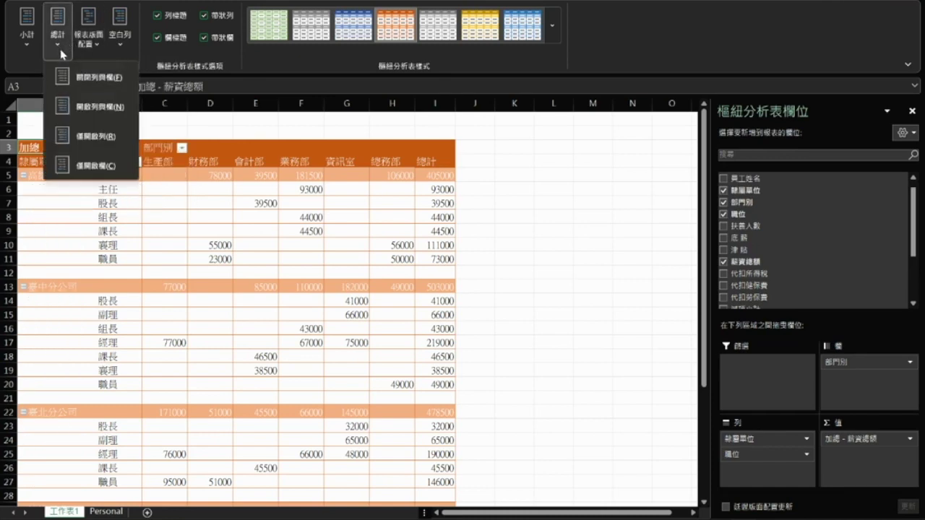
{"action": "left_click", "coordinate": [90, 76]}
{"action": "scroll", "coordinate": [437, 302], "scroll_direction": "down", "scroll_amount": 1}
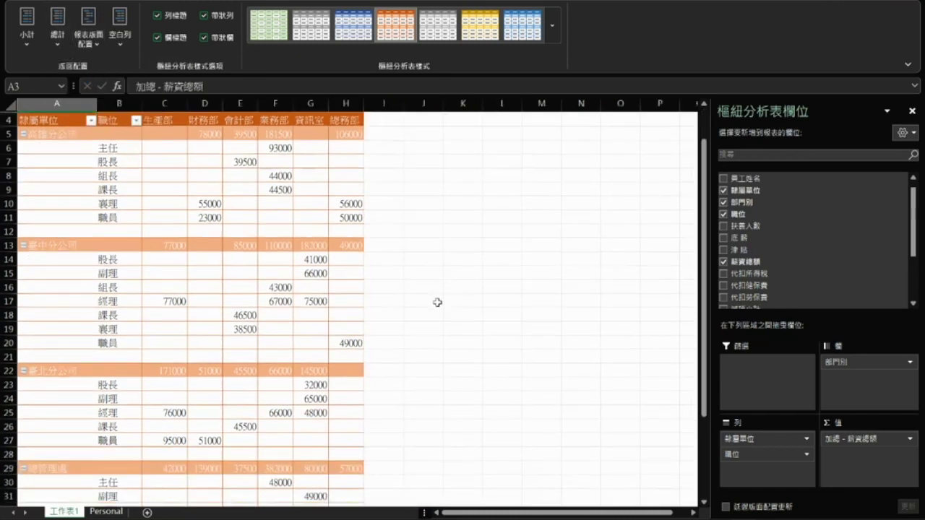
{"action": "scroll", "coordinate": [437, 302], "scroll_direction": "up", "scroll_amount": 1}
{"action": "key", "text": "Right"}
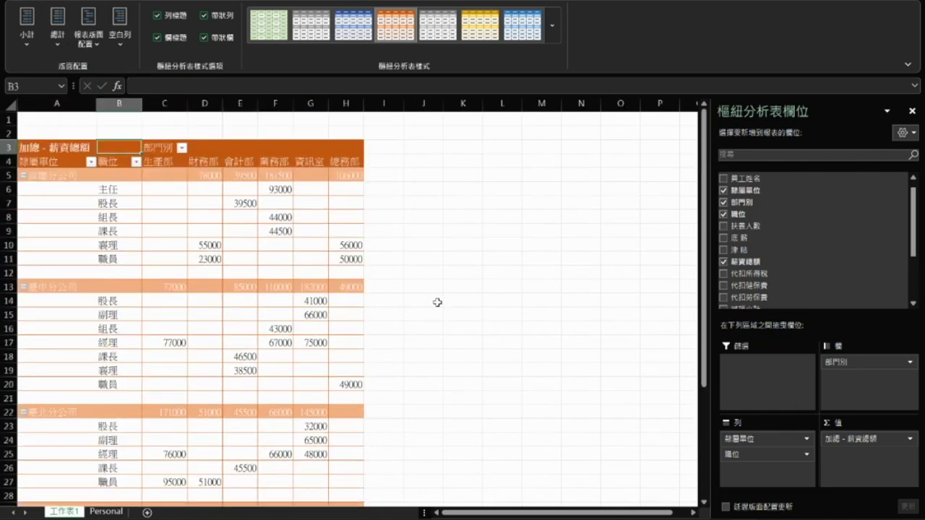
{"action": "key", "text": "Right"}
{"action": "left_click", "coordinate": [57, 40]}
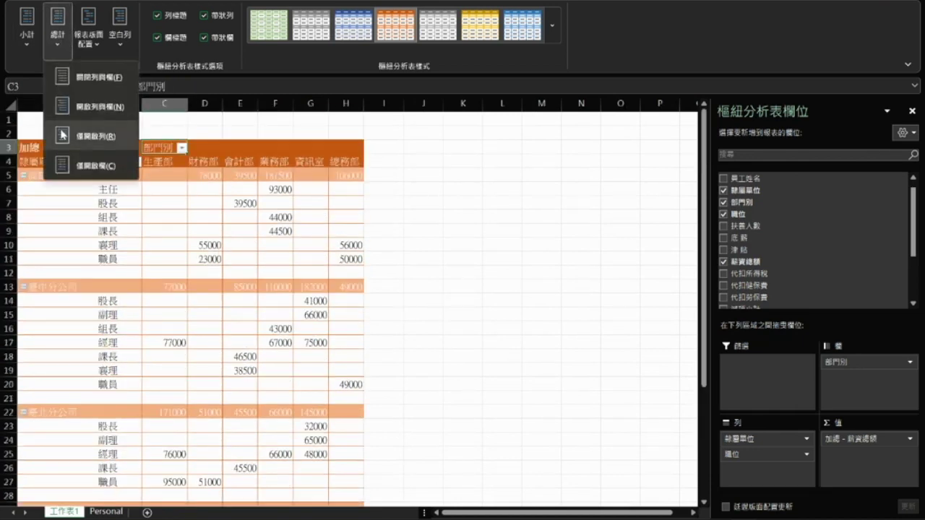
{"action": "left_click", "coordinate": [94, 107]}
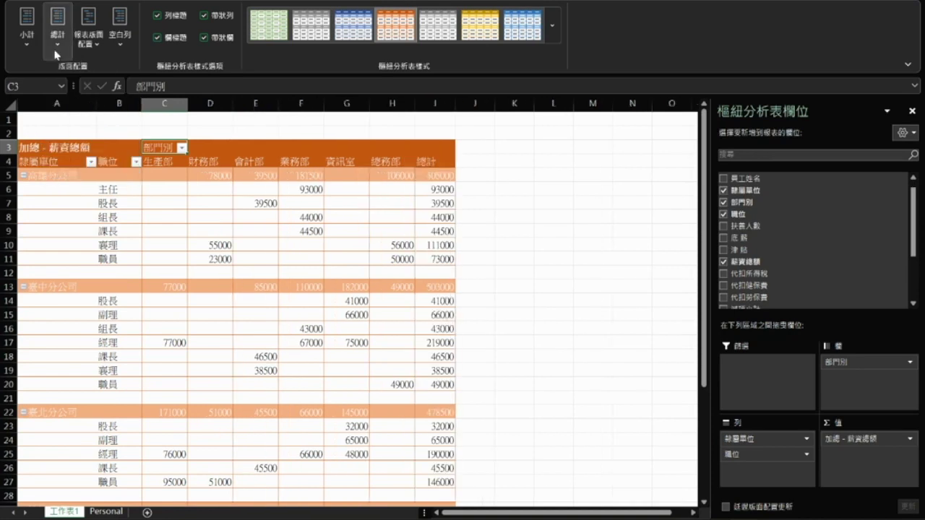
Compare subtotal placement at the top and bottom of each group, and leave all PivotTable subtotals at the bottom (在群組的底端顯示所有小計).
{"action": "left_click", "coordinate": [27, 45]}
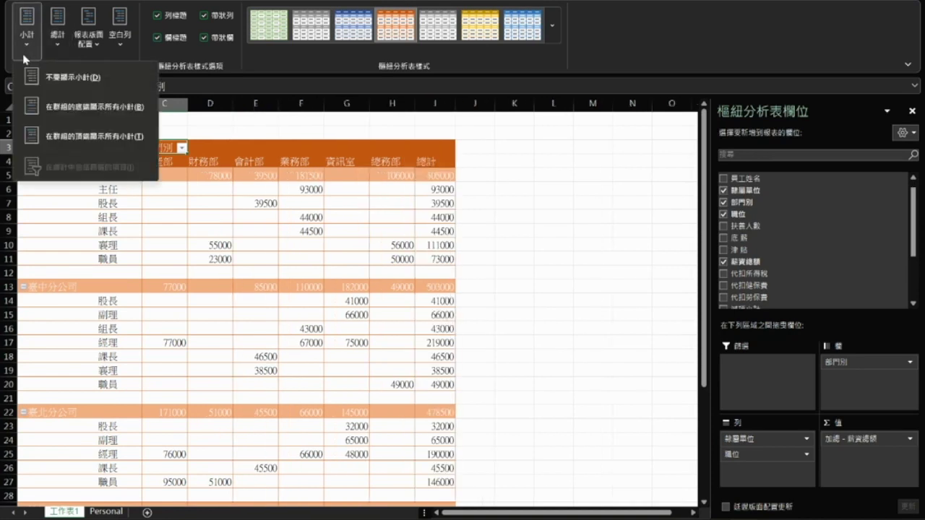
{"action": "left_click", "coordinate": [225, 217]}
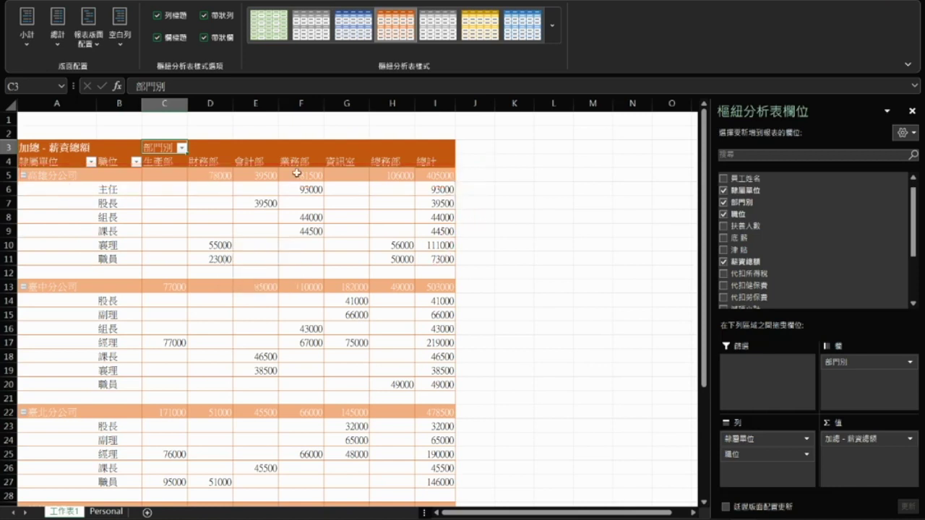
{"action": "left_click", "coordinate": [29, 45]}
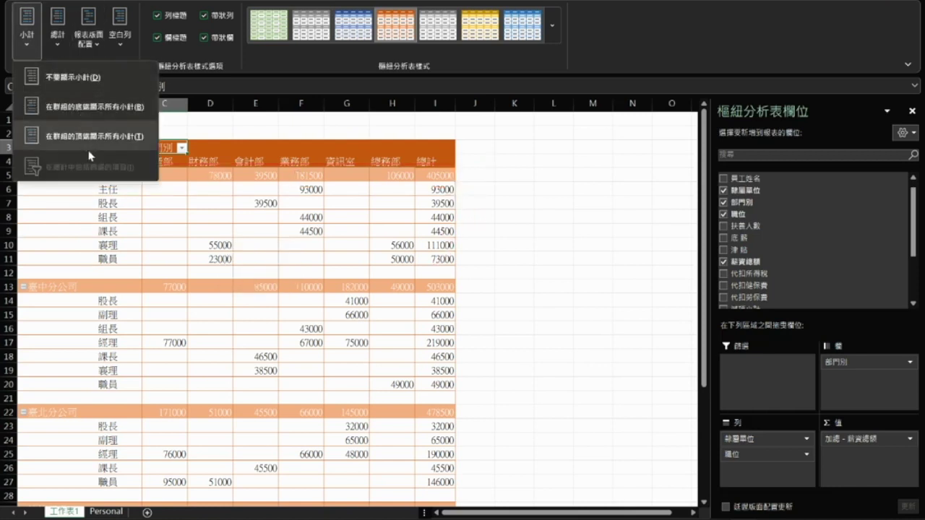
{"action": "left_click", "coordinate": [95, 113]}
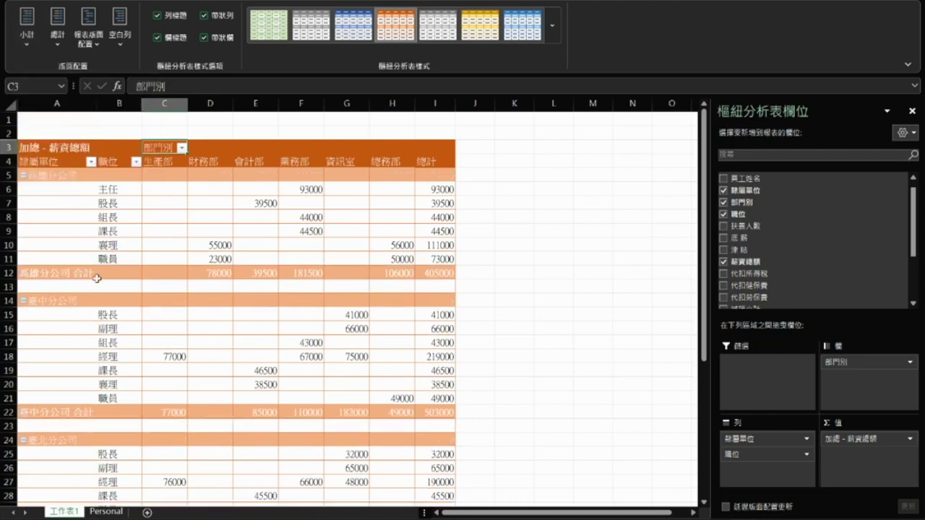
{"action": "left_click", "coordinate": [27, 33]}
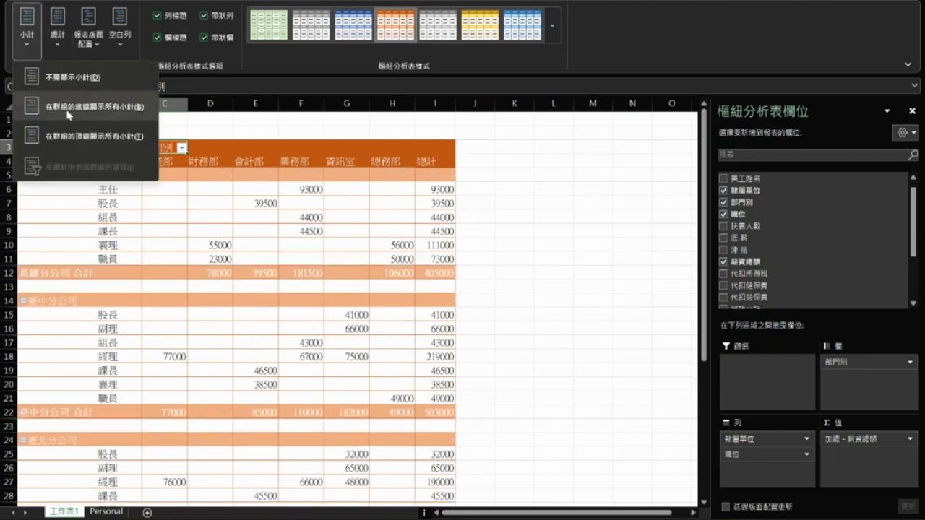
{"action": "left_click", "coordinate": [67, 135]}
{"action": "left_click", "coordinate": [29, 45]}
{"action": "left_click", "coordinate": [52, 110]}
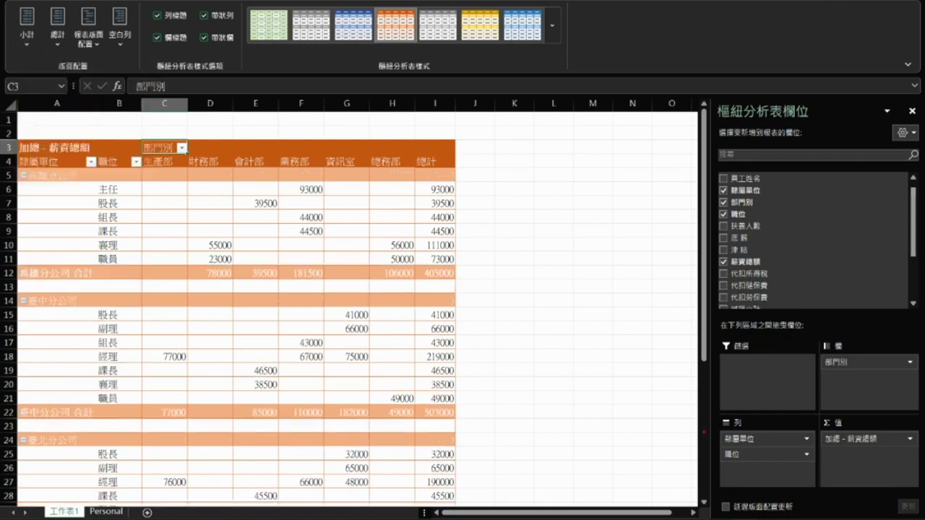
{"action": "left_click_drag", "start_coordinate": [709, 468], "coordinate": [721, 473]}
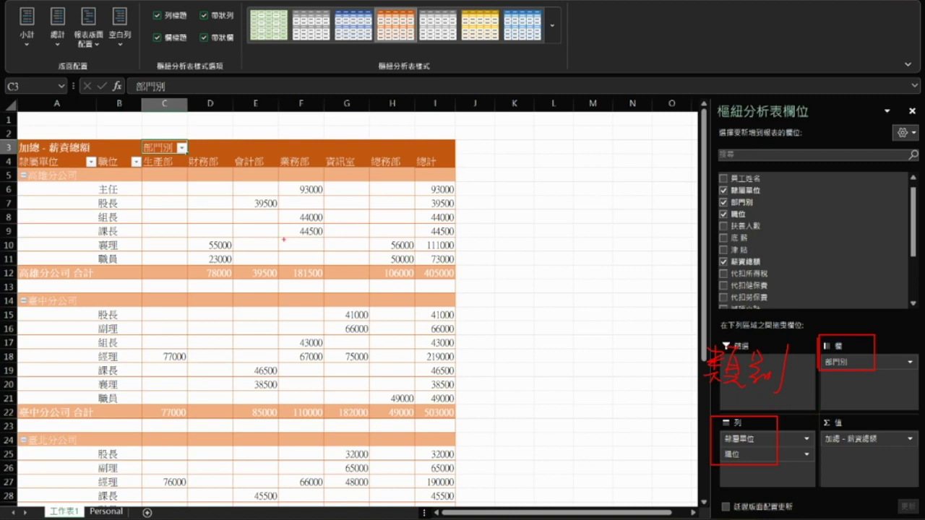
{"action": "mouse_move", "coordinate": [142, 138]}
{"action": "left_mouse_down"}
{"action": "mouse_move", "coordinate": [143, 168]}
{"action": "mouse_move", "coordinate": [448, 171]}
{"action": "left_mouse_up"}
{"action": "left_click_drag", "start_coordinate": [11, 168], "coordinate": [141, 348]}
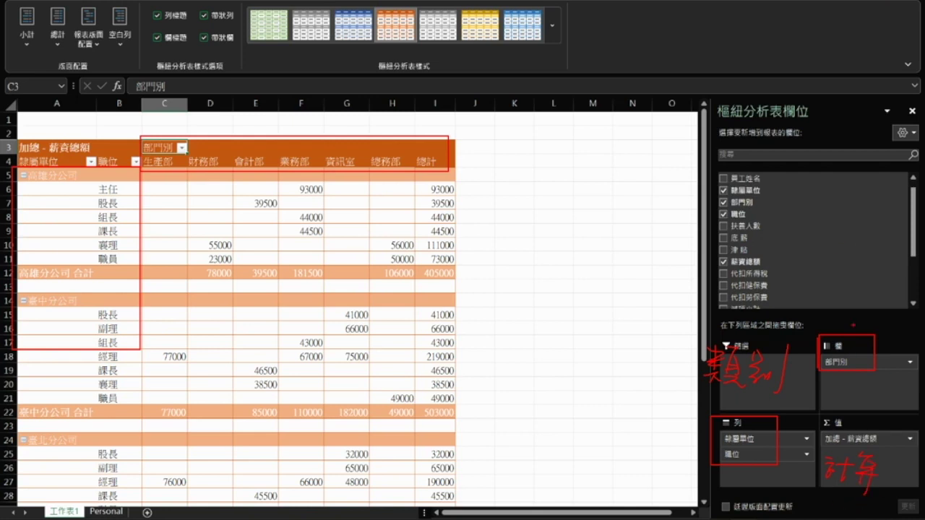
{"action": "mouse_move", "coordinate": [821, 481]}
{"action": "left_mouse_down"}
{"action": "mouse_move", "coordinate": [652, 457]}
{"action": "mouse_move", "coordinate": [631, 416]}
{"action": "mouse_move", "coordinate": [637, 433]}
{"action": "left_mouse_up"}
{"action": "mouse_move", "coordinate": [477, 314]}
{"action": "left_mouse_down"}
{"action": "mouse_move", "coordinate": [516, 301]}
{"action": "mouse_move", "coordinate": [513, 329]}
{"action": "mouse_move", "coordinate": [582, 309]}
{"action": "mouse_move", "coordinate": [614, 314]}
{"action": "mouse_move", "coordinate": [627, 341]}
{"action": "left_mouse_up"}
{"action": "mouse_move", "coordinate": [487, 364]}
{"action": "left_mouse_down"}
{"action": "mouse_move", "coordinate": [498, 383]}
{"action": "mouse_move", "coordinate": [512, 365]}
{"action": "mouse_move", "coordinate": [518, 389]}
{"action": "mouse_move", "coordinate": [554, 377]}
{"action": "mouse_move", "coordinate": [591, 385]}
{"action": "left_mouse_up"}
{"action": "left_click_drag", "start_coordinate": [460, 427], "coordinate": [550, 445]}
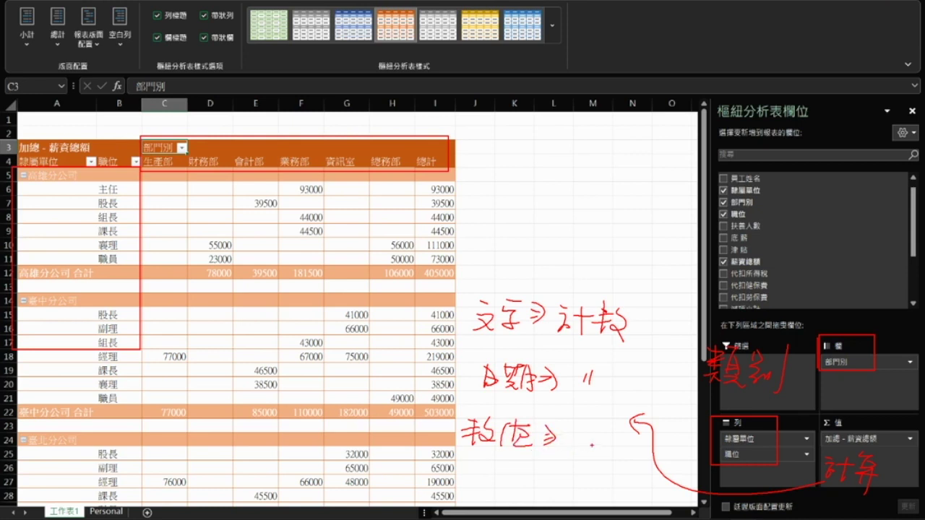
{"action": "mouse_move", "coordinate": [587, 425]}
{"action": "left_mouse_down"}
{"action": "mouse_move", "coordinate": [570, 435]}
{"action": "mouse_move", "coordinate": [613, 418]}
{"action": "mouse_move", "coordinate": [614, 457]}
{"action": "left_mouse_up"}
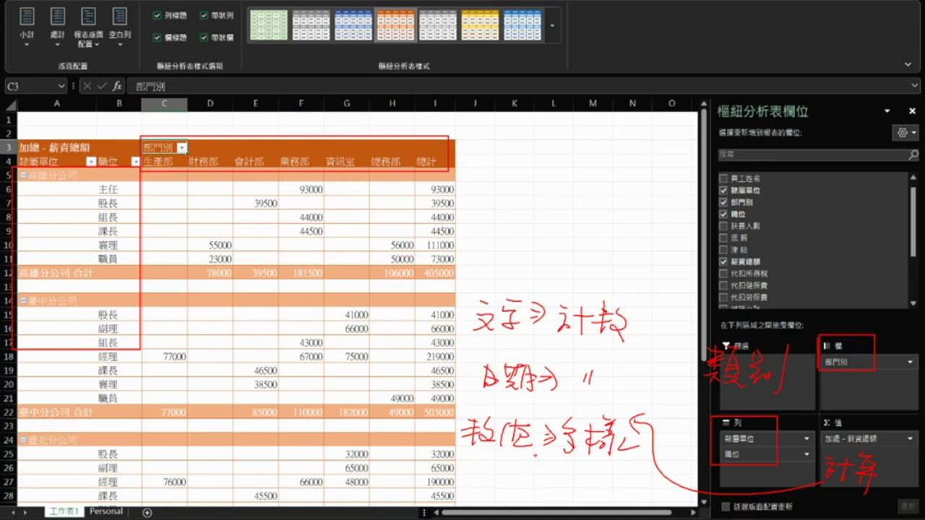
{"action": "left_click_drag", "start_coordinate": [565, 462], "coordinate": [721, 506]}
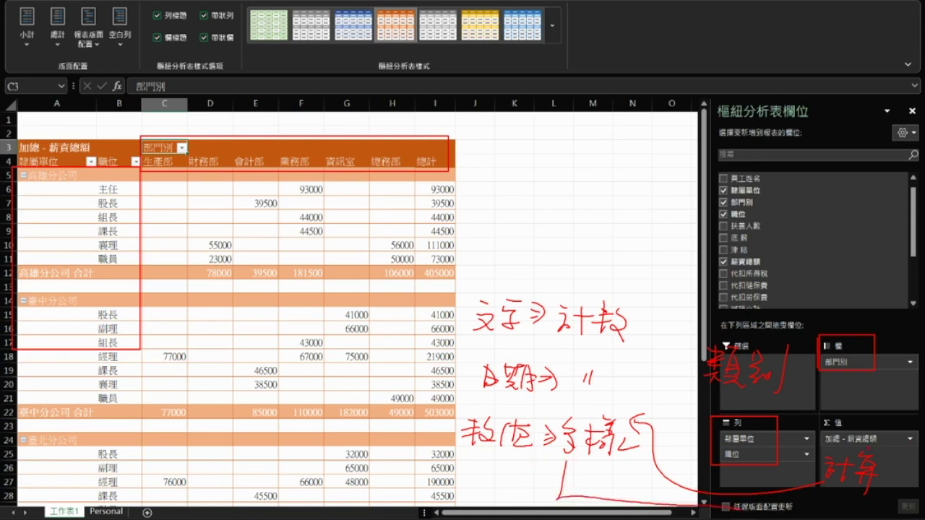
{"action": "mouse_move", "coordinate": [904, 427]}
{"action": "left_mouse_down"}
{"action": "mouse_move", "coordinate": [908, 450]}
{"action": "mouse_move", "coordinate": [899, 426]}
{"action": "left_mouse_up"}
Review the summary calculation options in the value field settings of 薪資總額, and keep 加總 as the calculation type.
{"action": "left_click", "coordinate": [910, 438]}
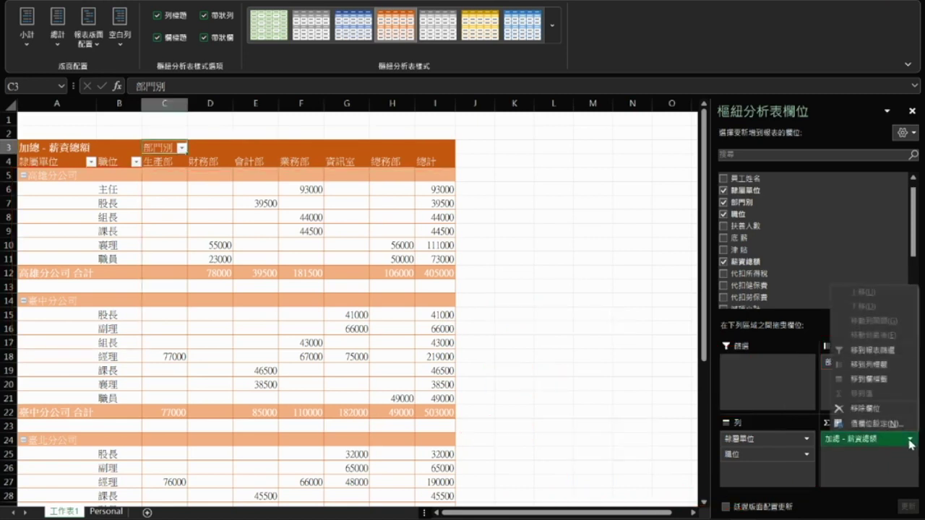
{"action": "left_click", "coordinate": [861, 428]}
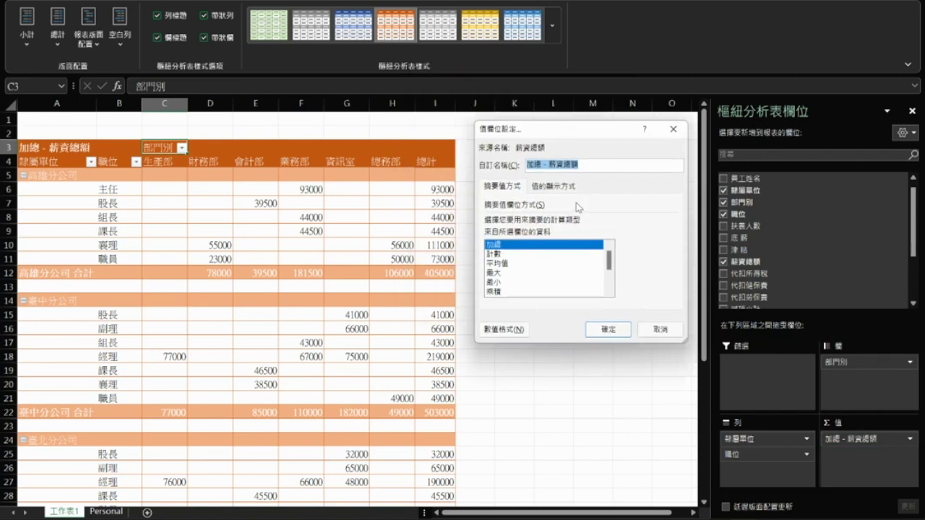
{"action": "mouse_move", "coordinate": [860, 409]}
{"action": "left_mouse_down"}
{"action": "mouse_move", "coordinate": [823, 413]}
{"action": "mouse_move", "coordinate": [807, 311]}
{"action": "mouse_move", "coordinate": [666, 209]}
{"action": "mouse_move", "coordinate": [676, 229]}
{"action": "left_mouse_up"}
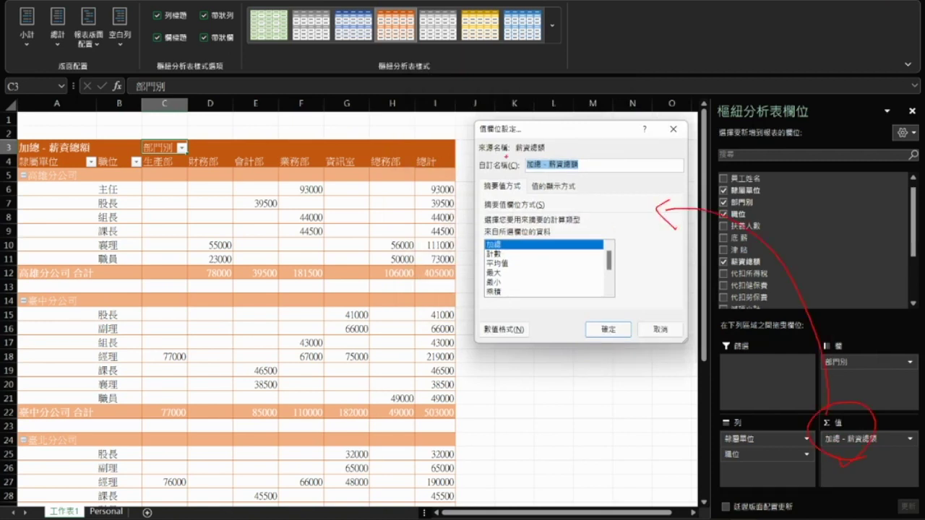
{"action": "left_click_drag", "start_coordinate": [517, 173], "coordinate": [576, 174]}
{"action": "mouse_move", "coordinate": [506, 196]}
{"action": "left_mouse_down"}
{"action": "mouse_move", "coordinate": [470, 187]}
{"action": "mouse_move", "coordinate": [509, 197]}
{"action": "left_mouse_up"}
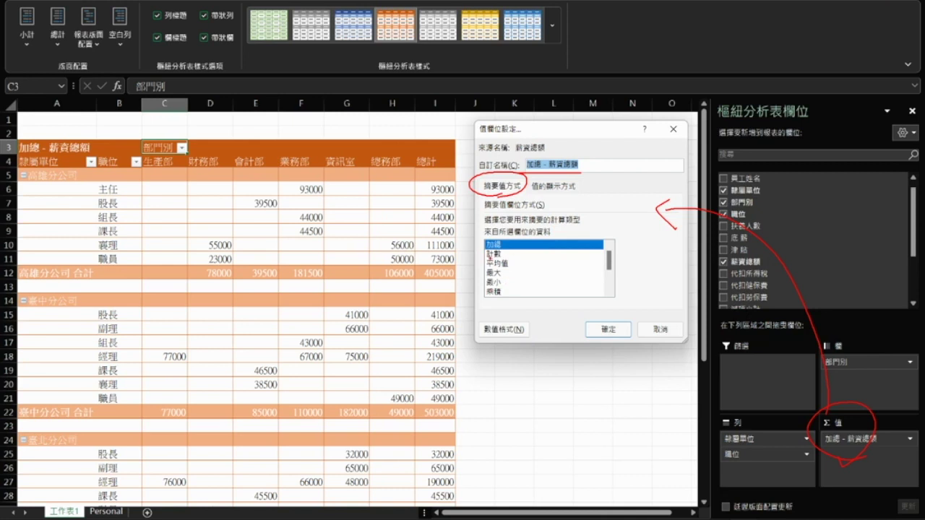
{"action": "mouse_move", "coordinate": [485, 265]}
{"action": "left_mouse_down"}
{"action": "mouse_move", "coordinate": [455, 271]}
{"action": "mouse_move", "coordinate": [456, 279]}
{"action": "left_mouse_up"}
{"action": "key", "text": "Escape"}
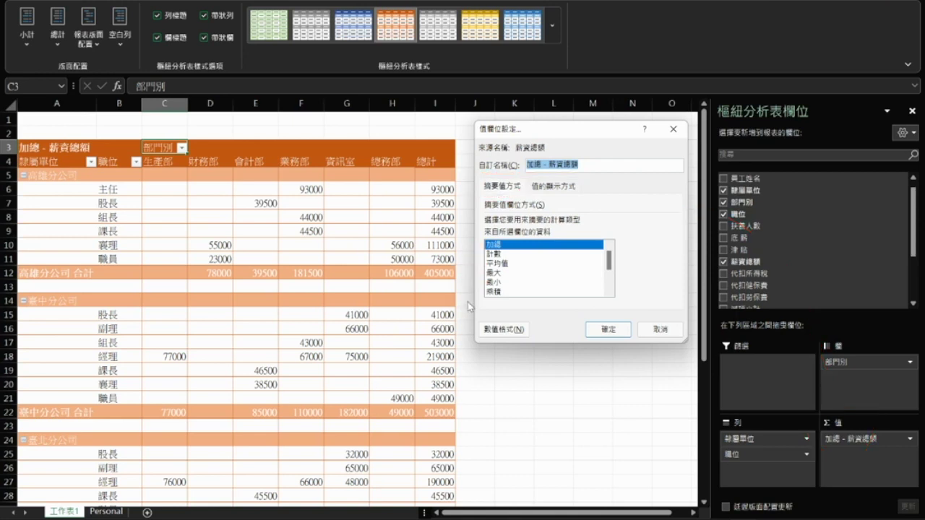
{"action": "left_click", "coordinate": [503, 249]}
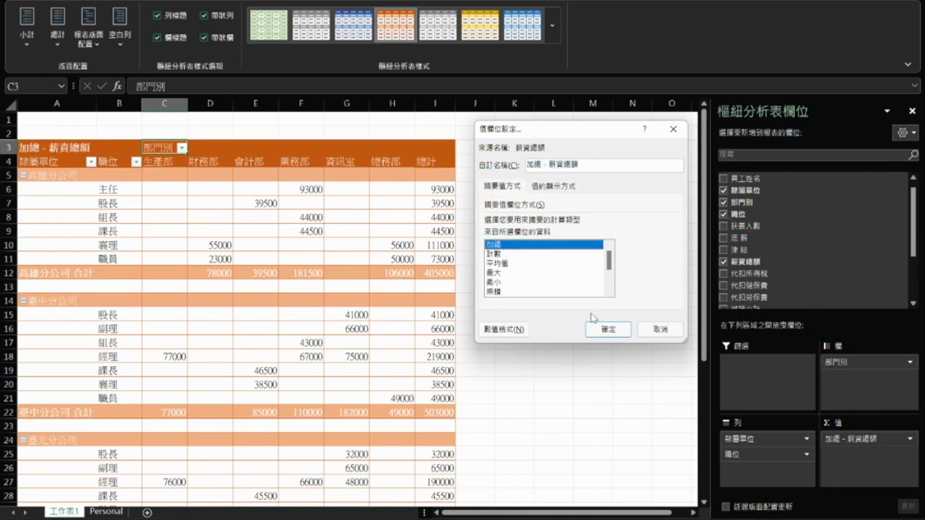
{"action": "left_click", "coordinate": [609, 329]}
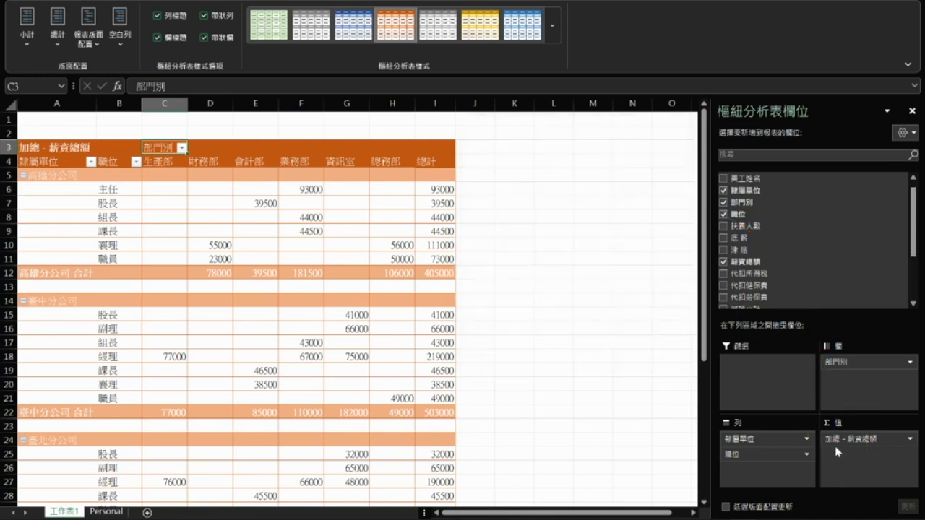
Change the summary calculation of the 薪資總額 value field to 計數.
{"action": "left_click", "coordinate": [910, 440]}
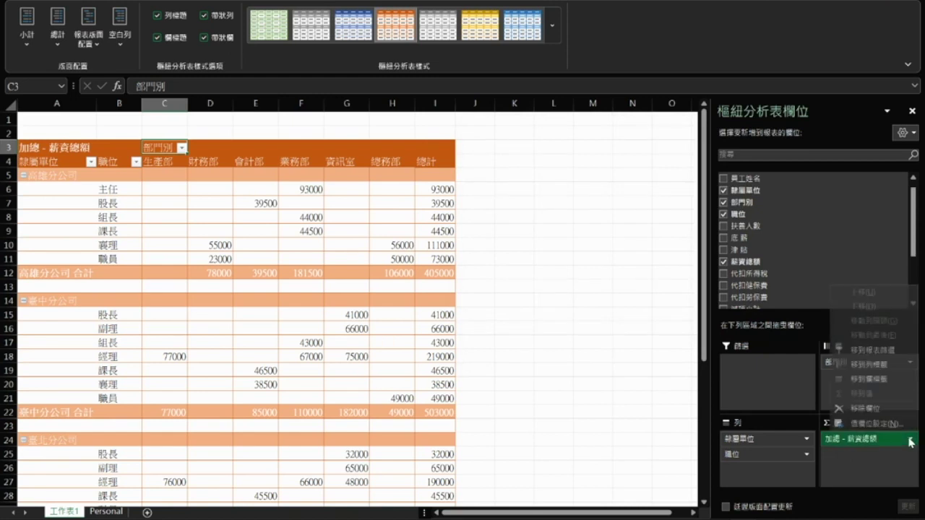
{"action": "left_click", "coordinate": [869, 425]}
{"action": "left_click", "coordinate": [520, 255]}
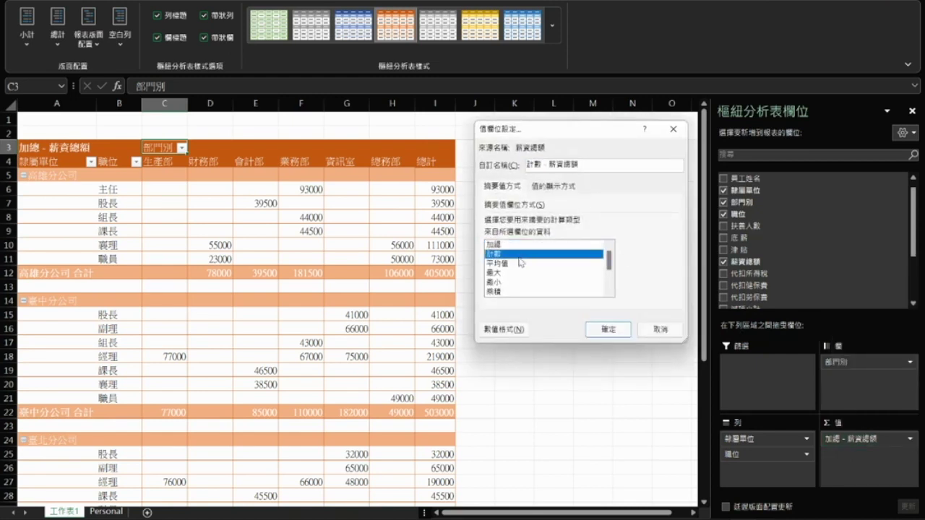
{"action": "left_click", "coordinate": [608, 327]}
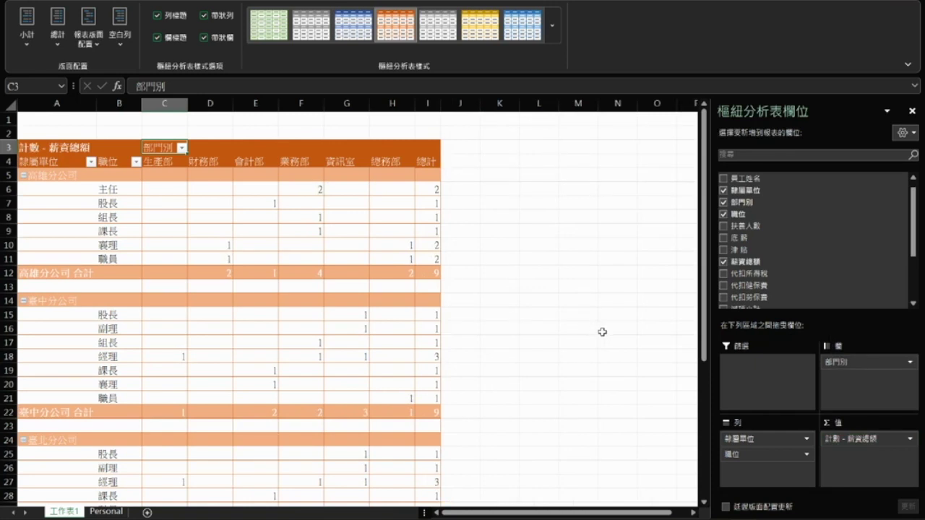
{"action": "left_click", "coordinate": [908, 439]}
{"action": "left_click", "coordinate": [864, 425]}
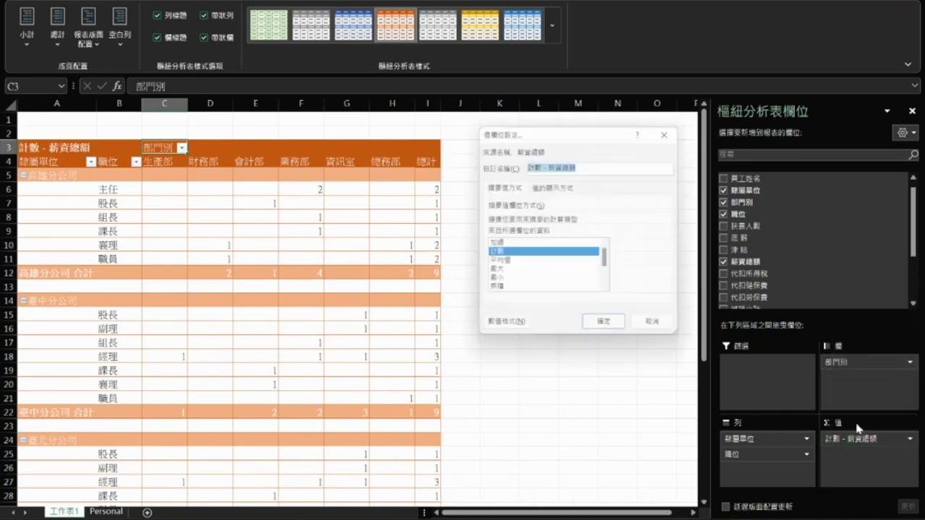
{"action": "left_click", "coordinate": [659, 329]}
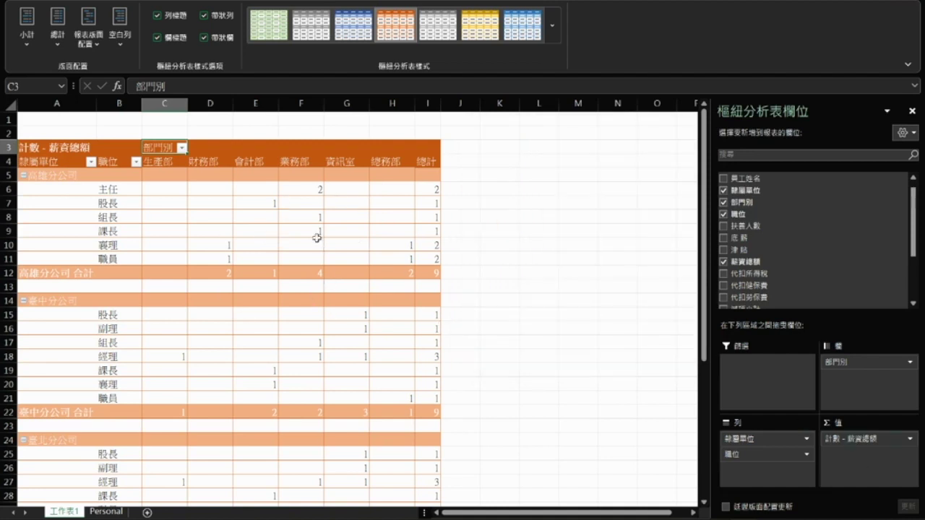
{"action": "left_click", "coordinate": [315, 193]}
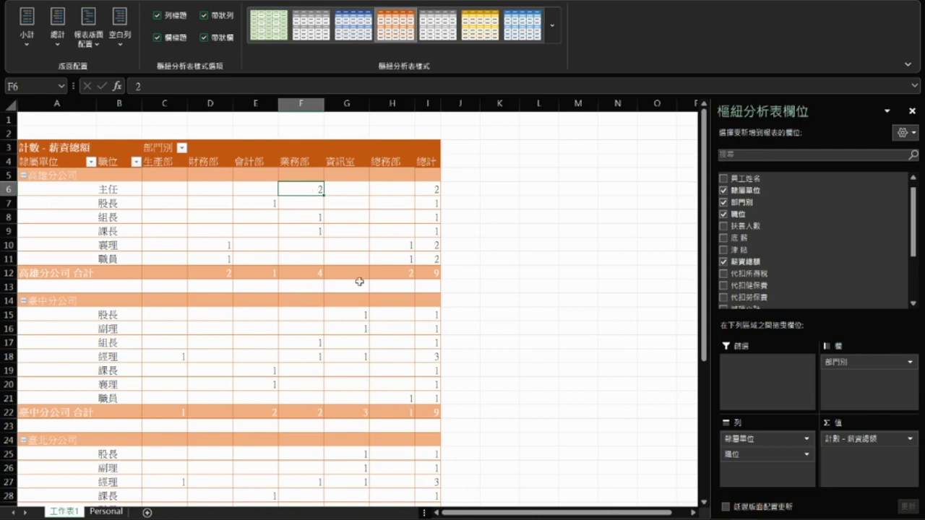
{"action": "left_click", "coordinate": [531, 314]}
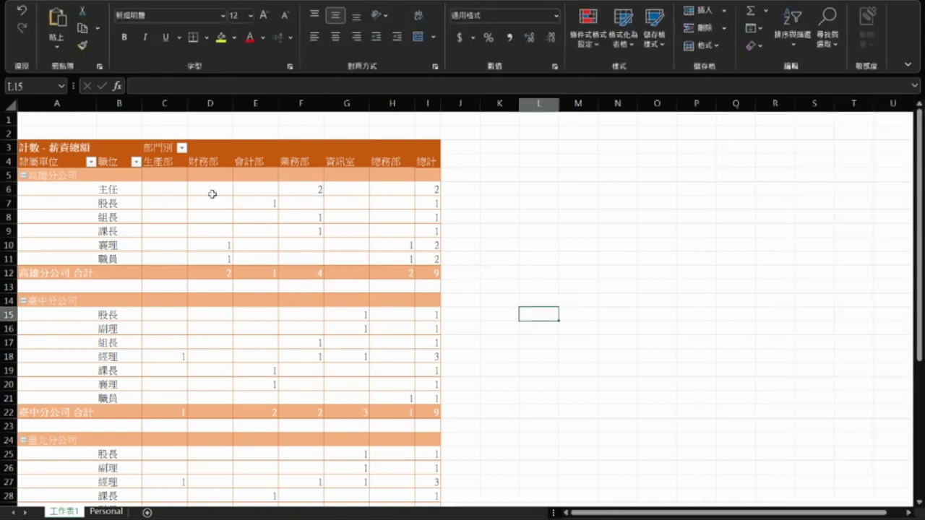
{"action": "left_click", "coordinate": [178, 216]}
{"action": "left_click", "coordinate": [69, 150]}
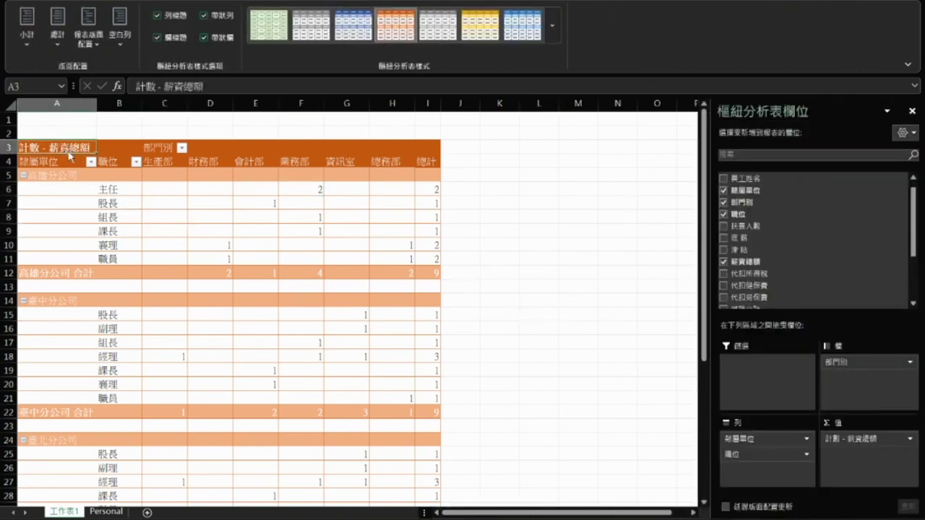
{"action": "double_click", "coordinate": [75, 148]}
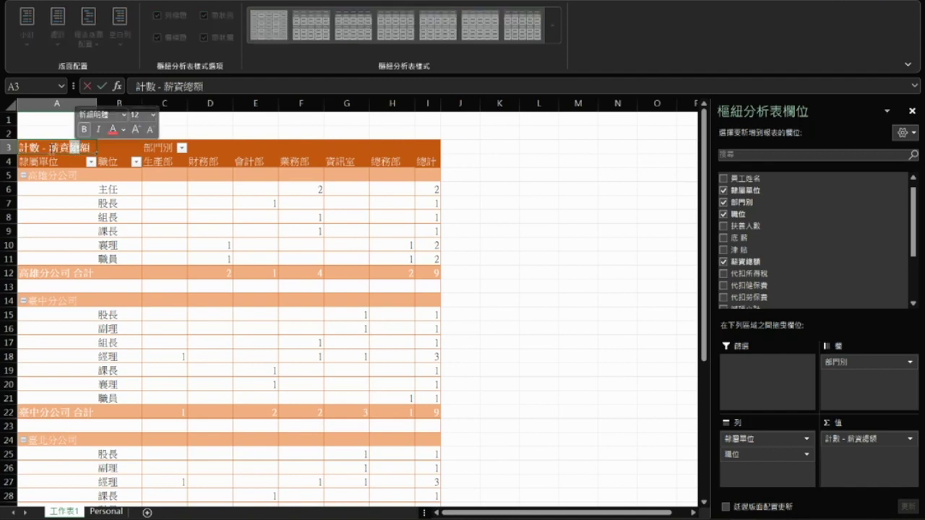
{"action": "left_click", "coordinate": [176, 218]}
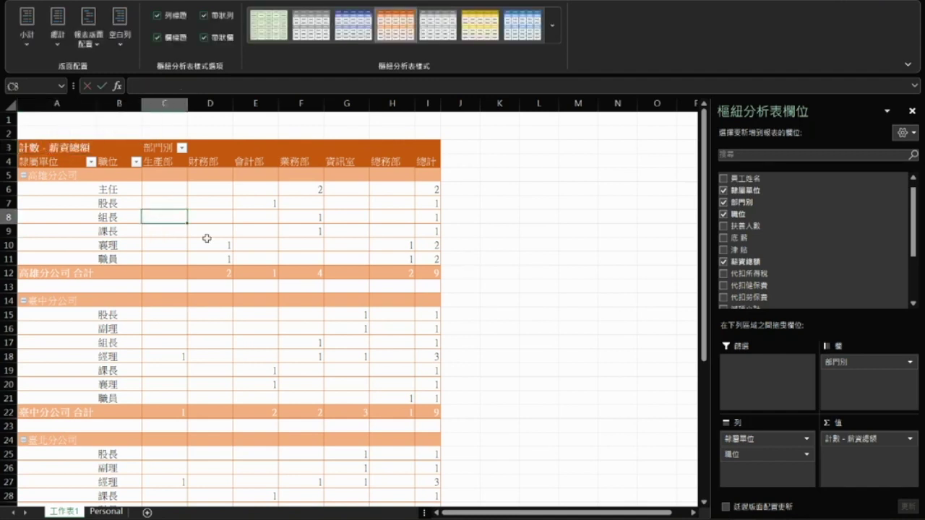
Show the source records behind the 高雄分公司 主任 value for 業務部 on a detail sheet, and delete that sheet again.
{"action": "left_click", "coordinate": [314, 189]}
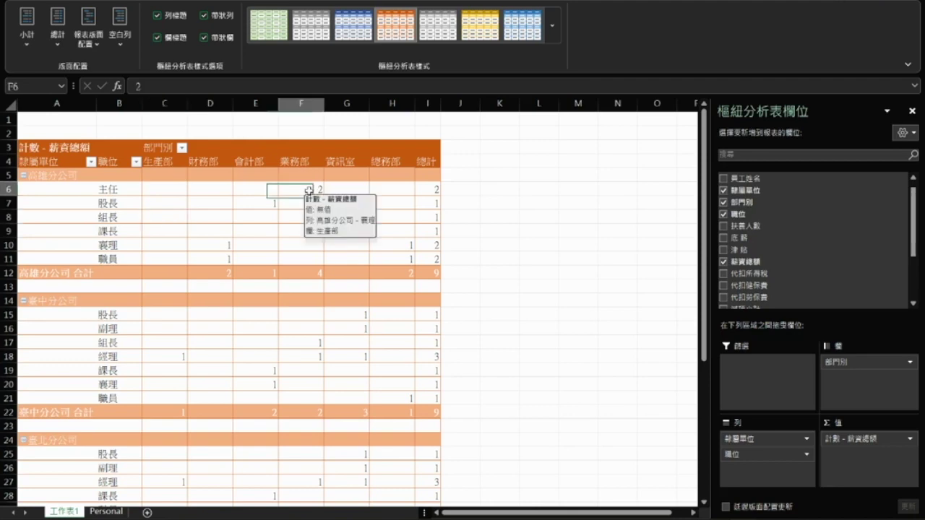
{"action": "double_click", "coordinate": [307, 188]}
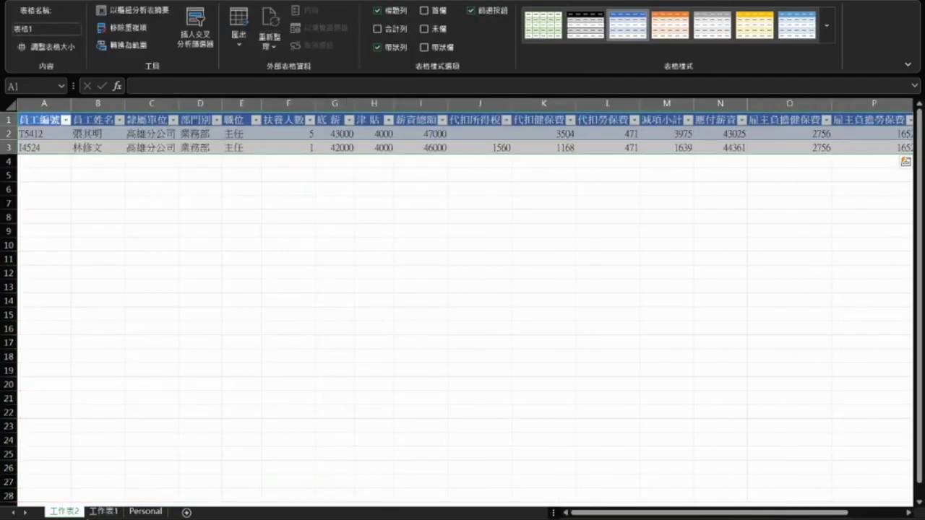
{"action": "right_click", "coordinate": [78, 512]}
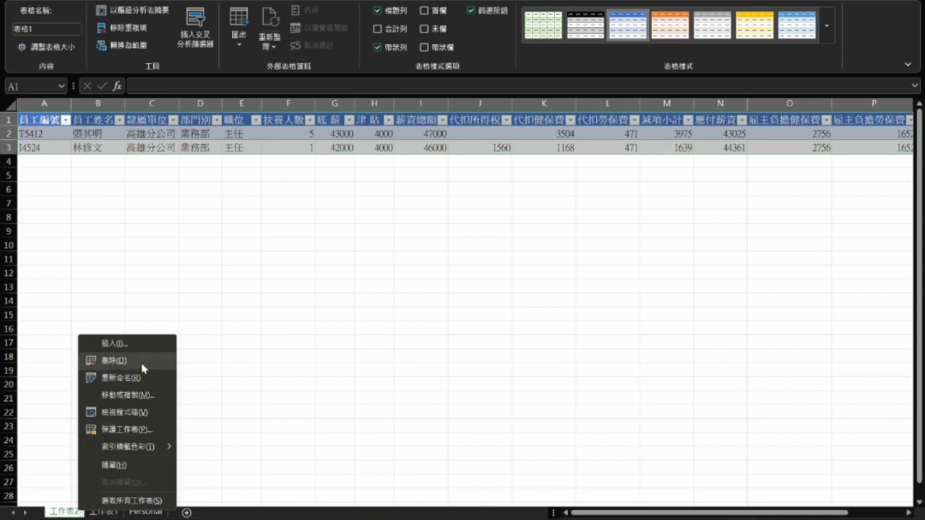
{"action": "left_click", "coordinate": [143, 361]}
{"action": "left_click", "coordinate": [440, 286]}
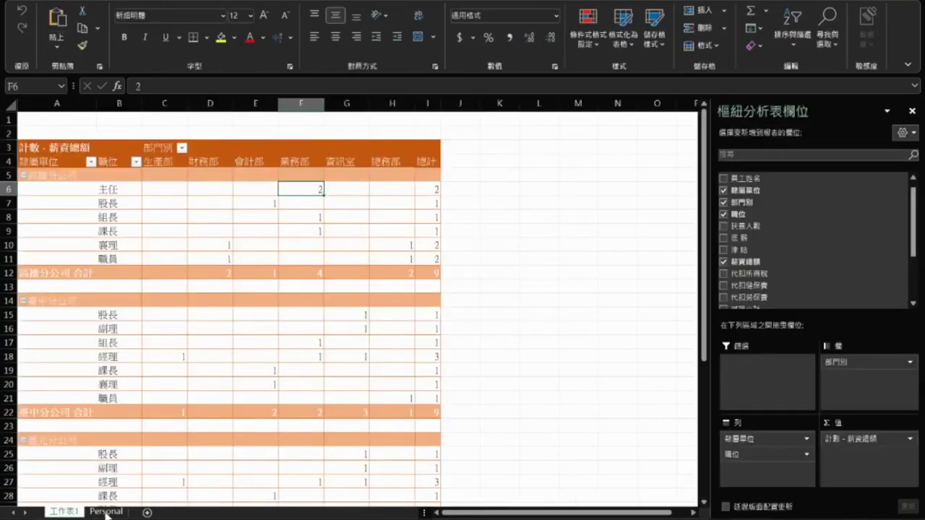
Set the summary calculation of the 薪資總額 value field to 加總.
{"action": "left_click", "coordinate": [301, 245]}
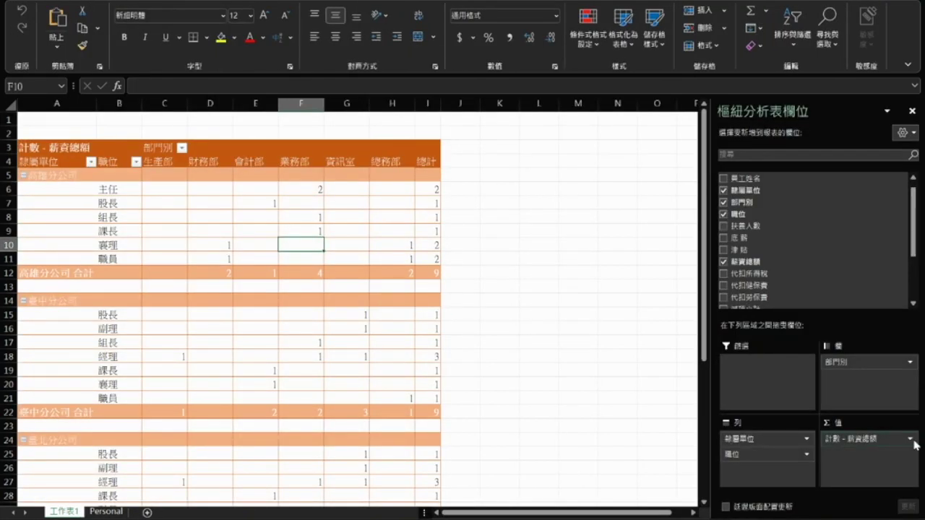
{"action": "left_click", "coordinate": [910, 440]}
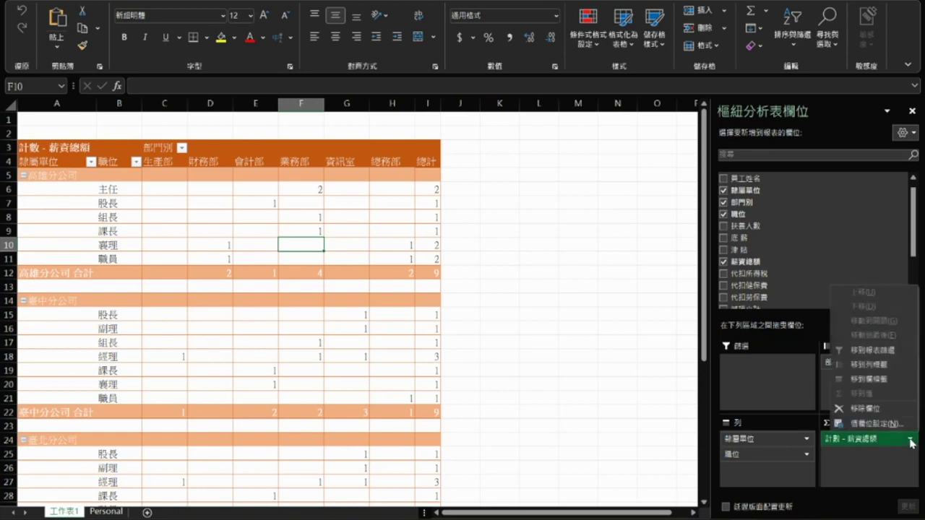
{"action": "left_click", "coordinate": [871, 426]}
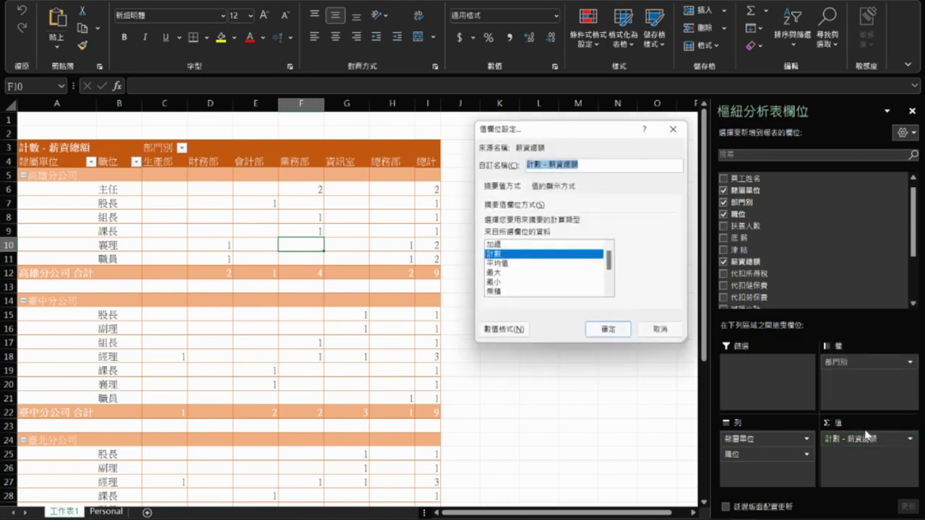
{"action": "left_click", "coordinate": [489, 264]}
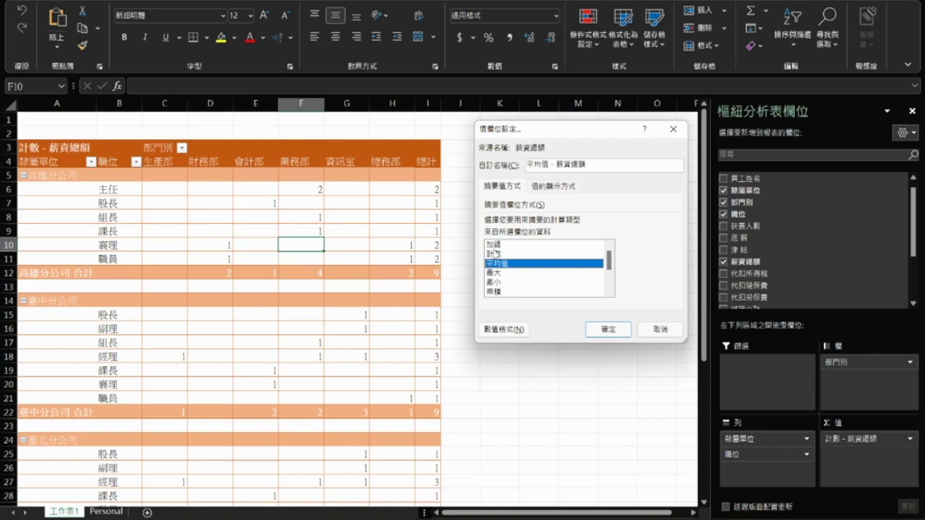
{"action": "left_click", "coordinate": [494, 245]}
{"action": "left_click_drag", "start_coordinate": [592, 163], "coordinate": [509, 166]}
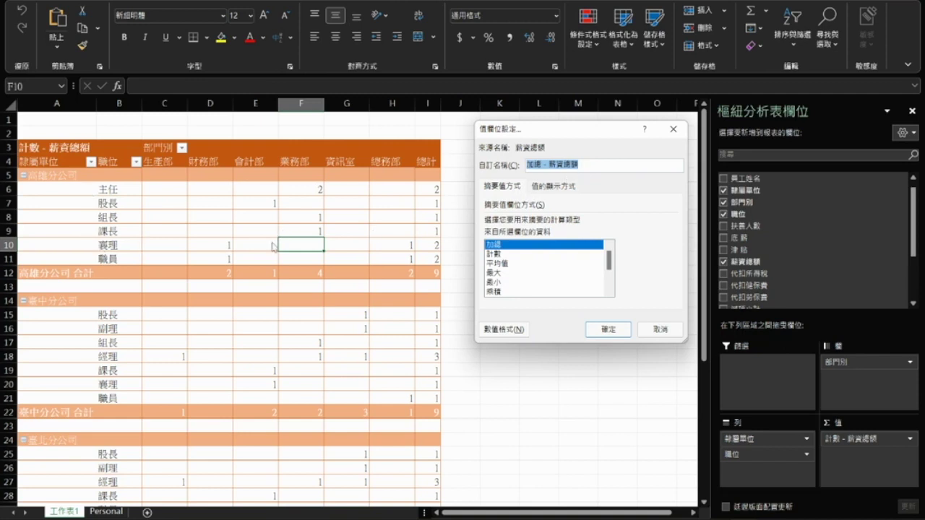
{"action": "key", "text": "Tab"}
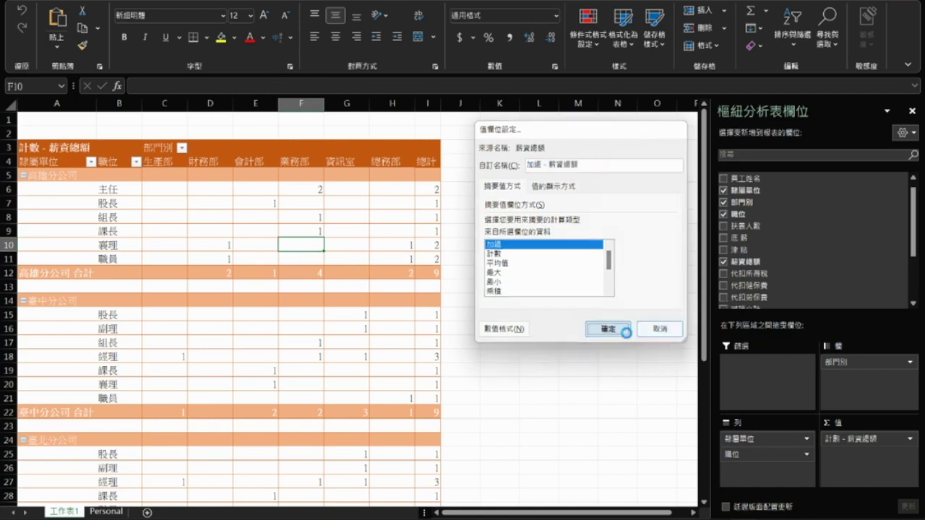
{"action": "left_click", "coordinate": [615, 331]}
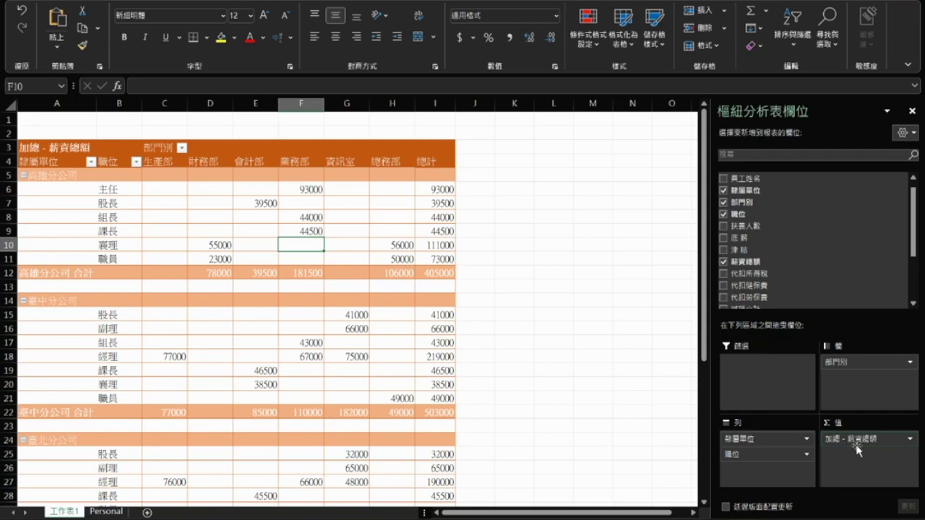
Format the 薪資總額 value field as currency (貨幣) with the $ symbol and 0 decimal places.
{"action": "left_click", "coordinate": [911, 441]}
{"action": "left_click", "coordinate": [867, 426]}
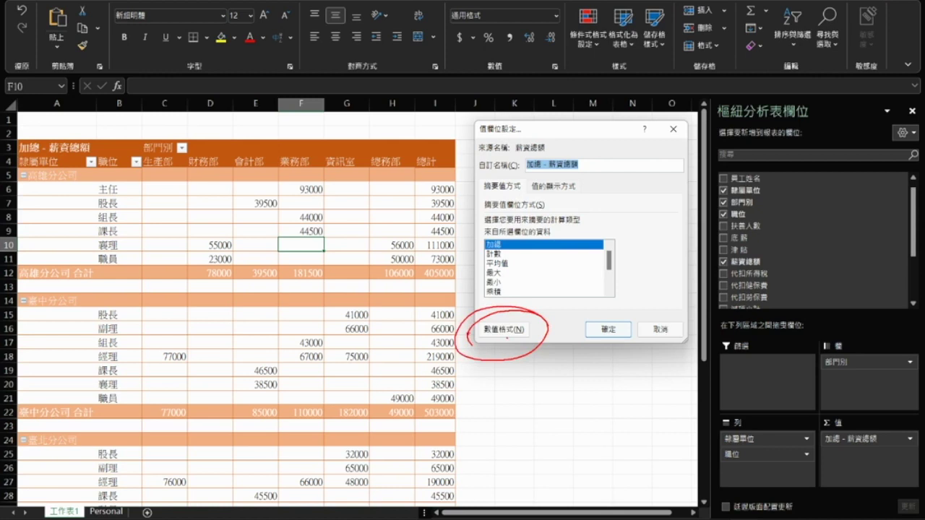
{"action": "left_click", "coordinate": [510, 331]}
{"action": "left_click_drag", "start_coordinate": [537, 76], "coordinate": [645, 151]}
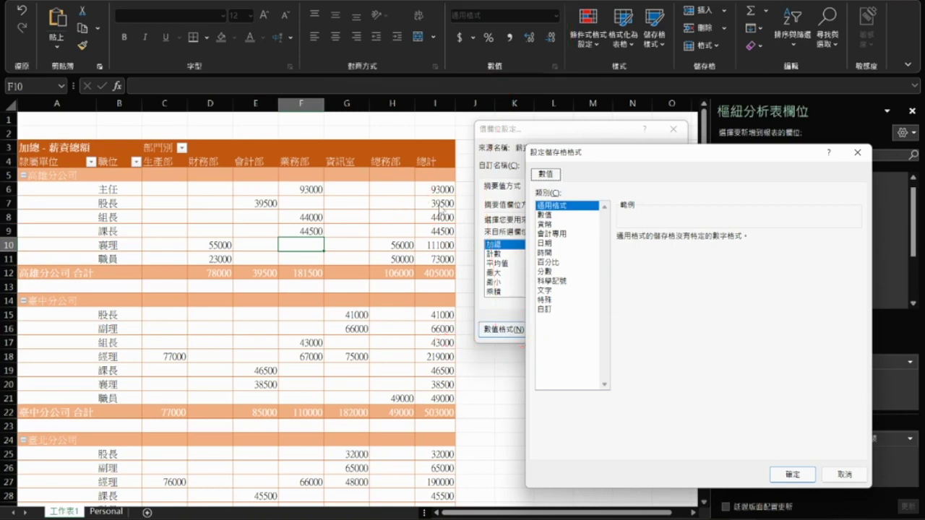
{"action": "left_click", "coordinate": [554, 225]}
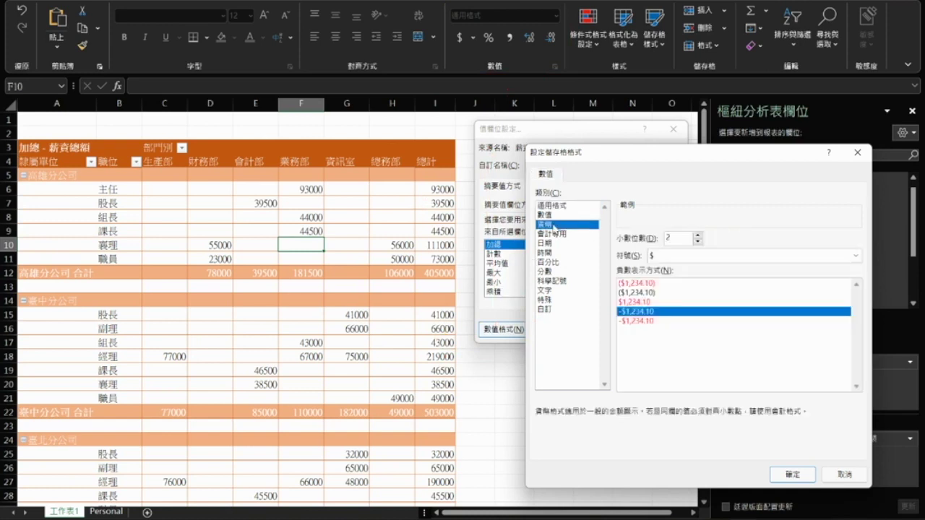
{"action": "left_click", "coordinate": [698, 244]}
{"action": "left_click", "coordinate": [697, 243]}
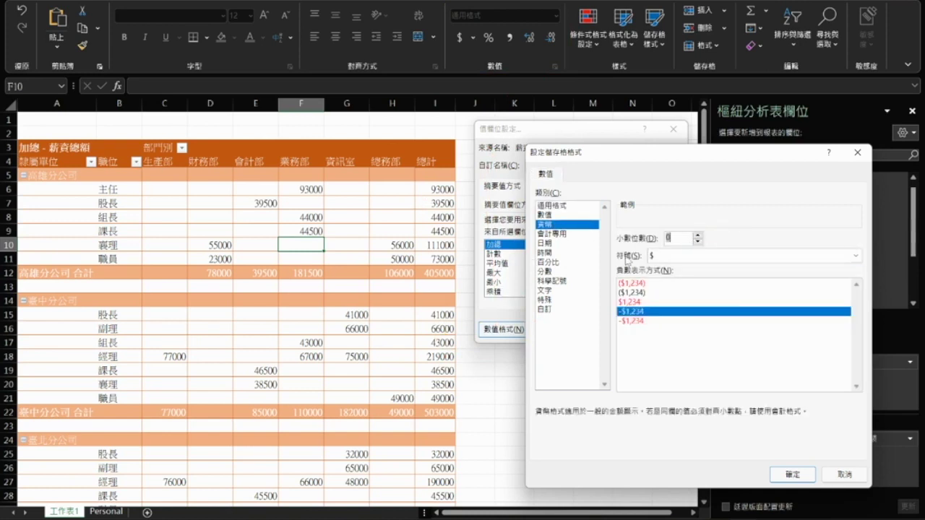
{"action": "left_click", "coordinate": [791, 476]}
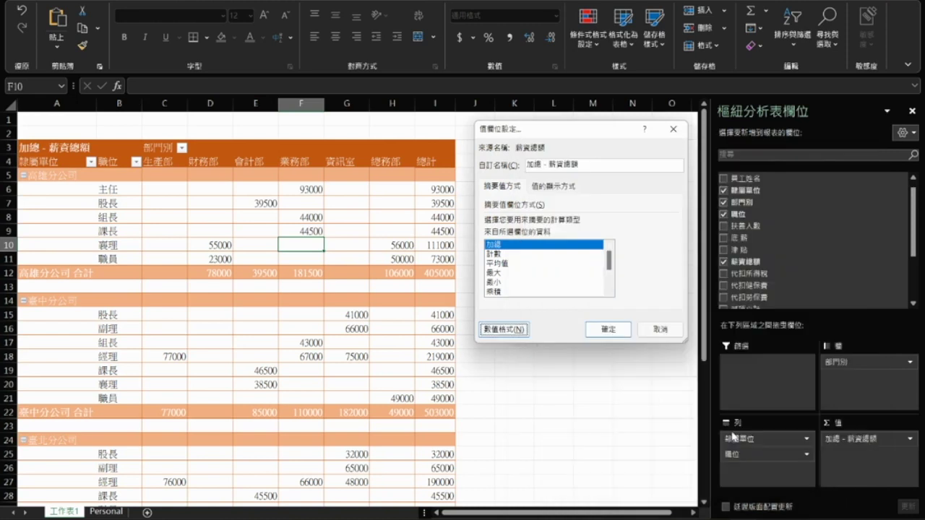
{"action": "left_click", "coordinate": [610, 329]}
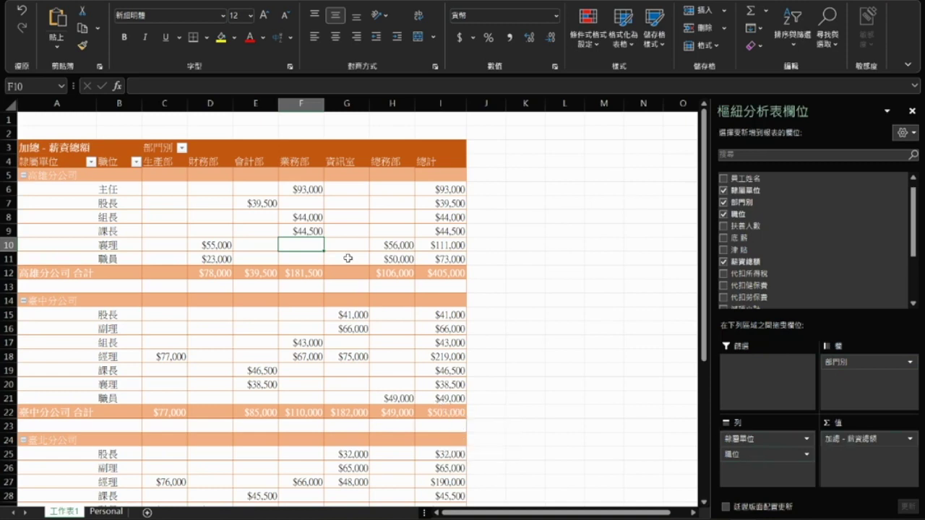
Apply the blue PivotTable style with banded rows and columns to the salary summary.
{"action": "left_click", "coordinate": [380, 2]}
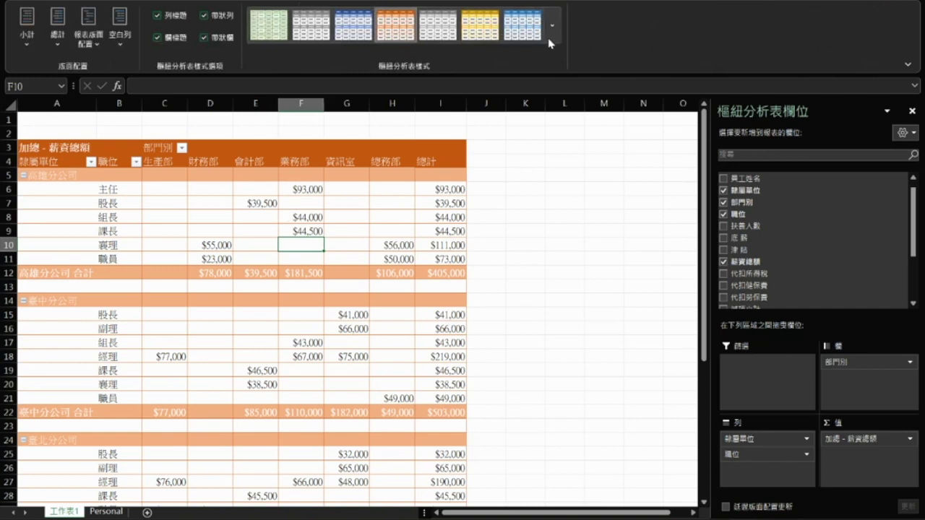
{"action": "left_click", "coordinate": [517, 31]}
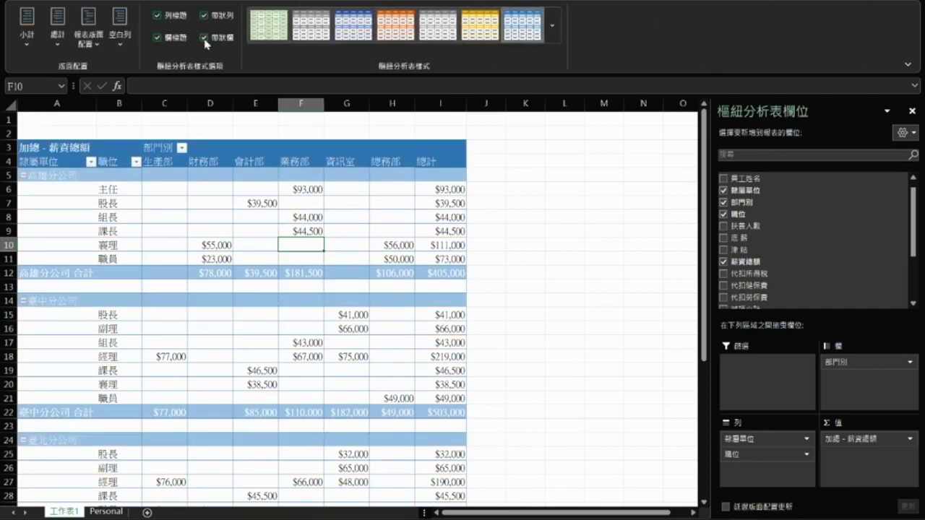
{"action": "left_click", "coordinate": [124, 43]}
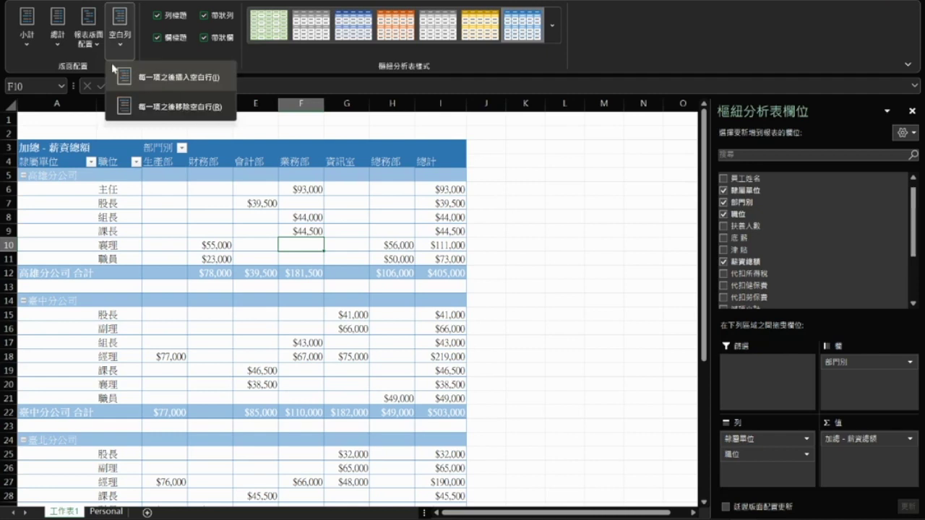
{"action": "left_click", "coordinate": [89, 44]}
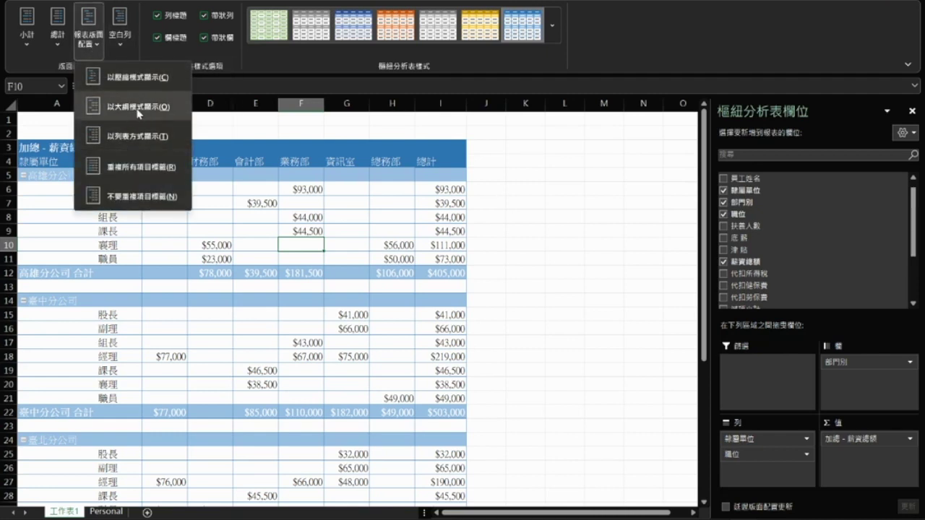
{"action": "left_click", "coordinate": [28, 45]}
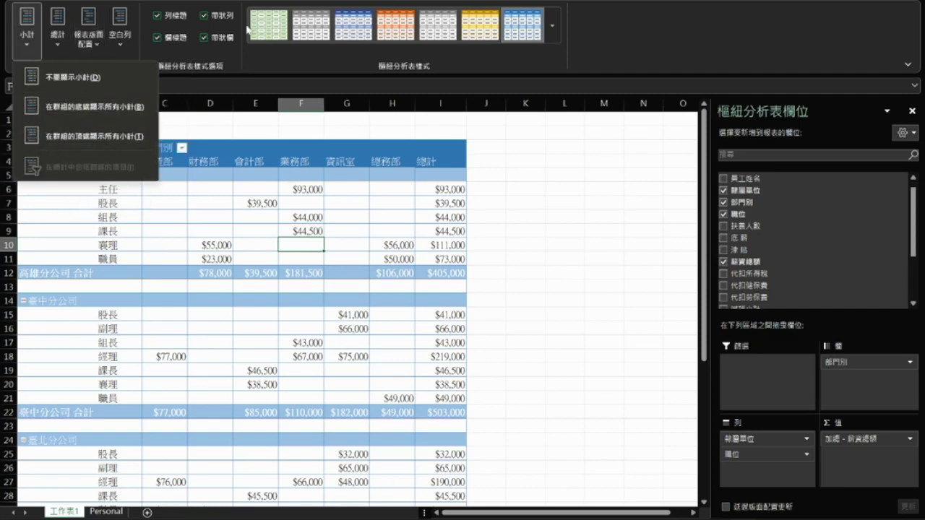
{"action": "left_click", "coordinate": [337, 215]}
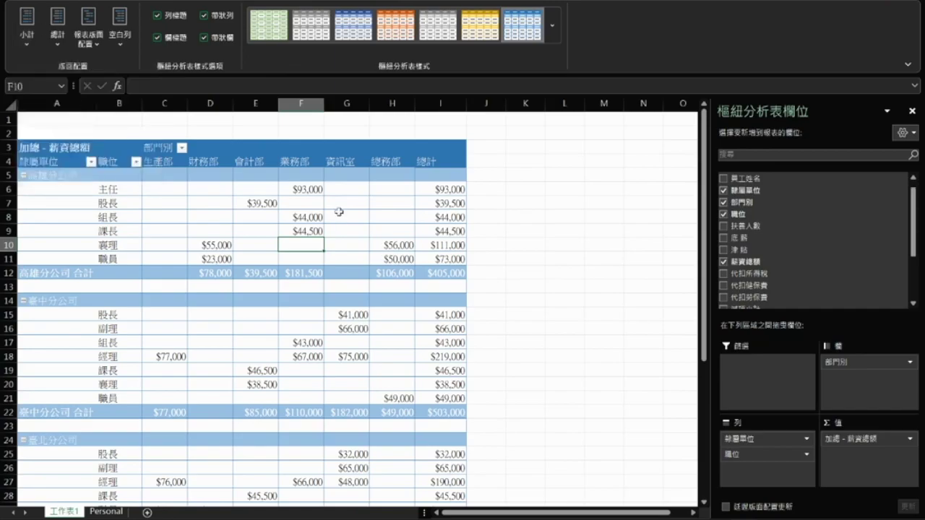